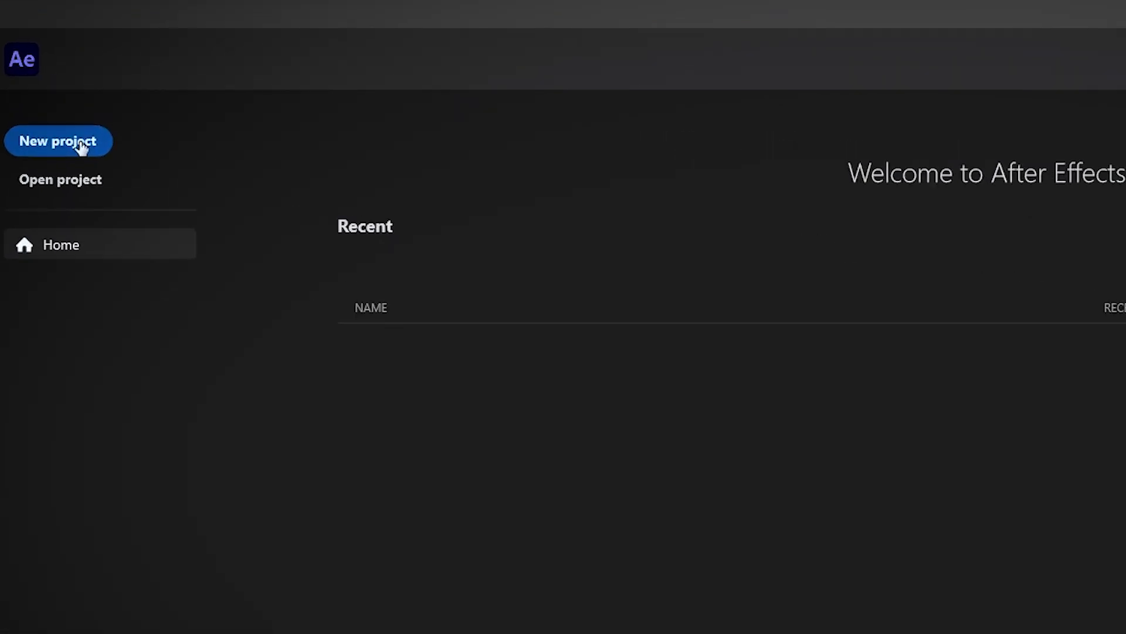
Start a new project and tidy its workspace by closing Essential Graphics and widening the Project panel.
{"action": "left_click", "coordinate": [81, 147]}
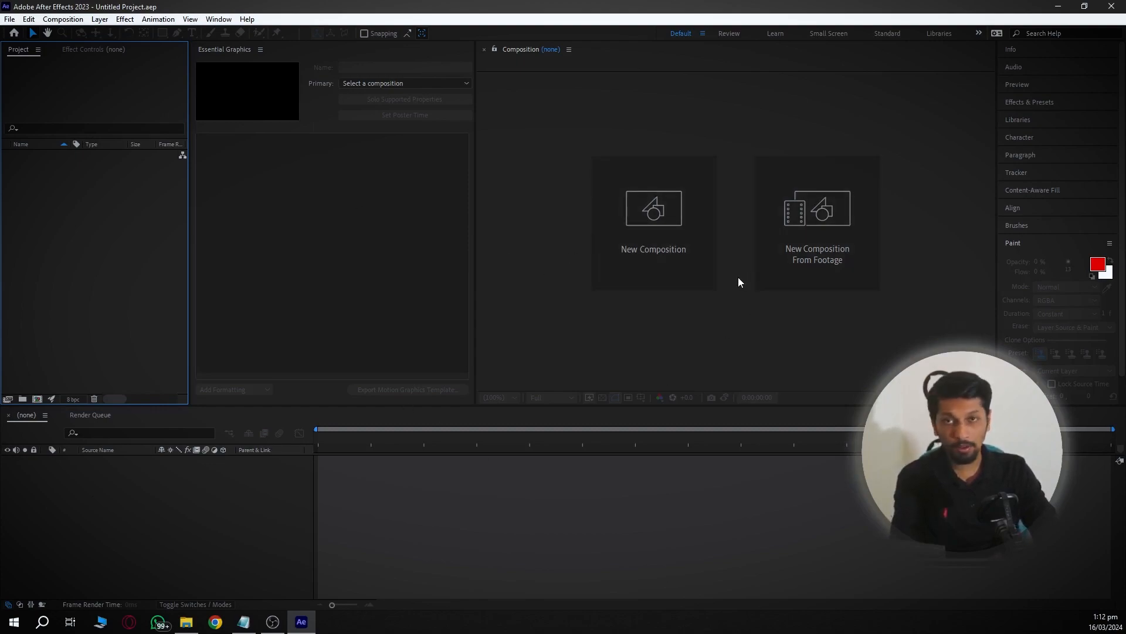
{"action": "right_click", "coordinate": [229, 50]}
{"action": "left_click", "coordinate": [241, 56]}
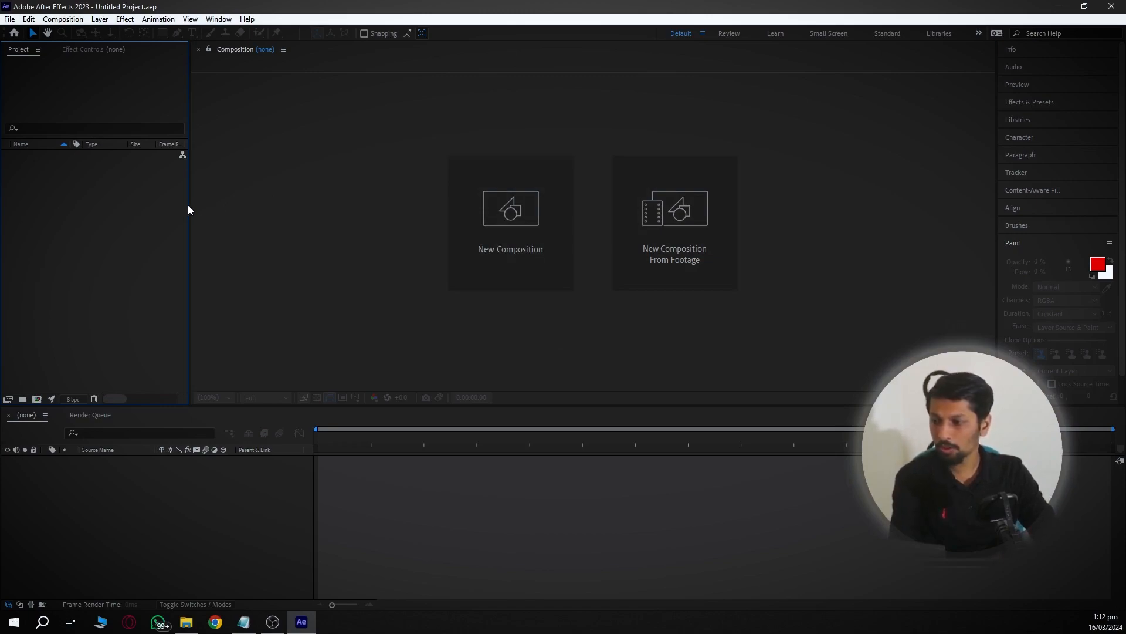
{"action": "left_click_drag", "start_coordinate": [187, 208], "coordinate": [281, 206]}
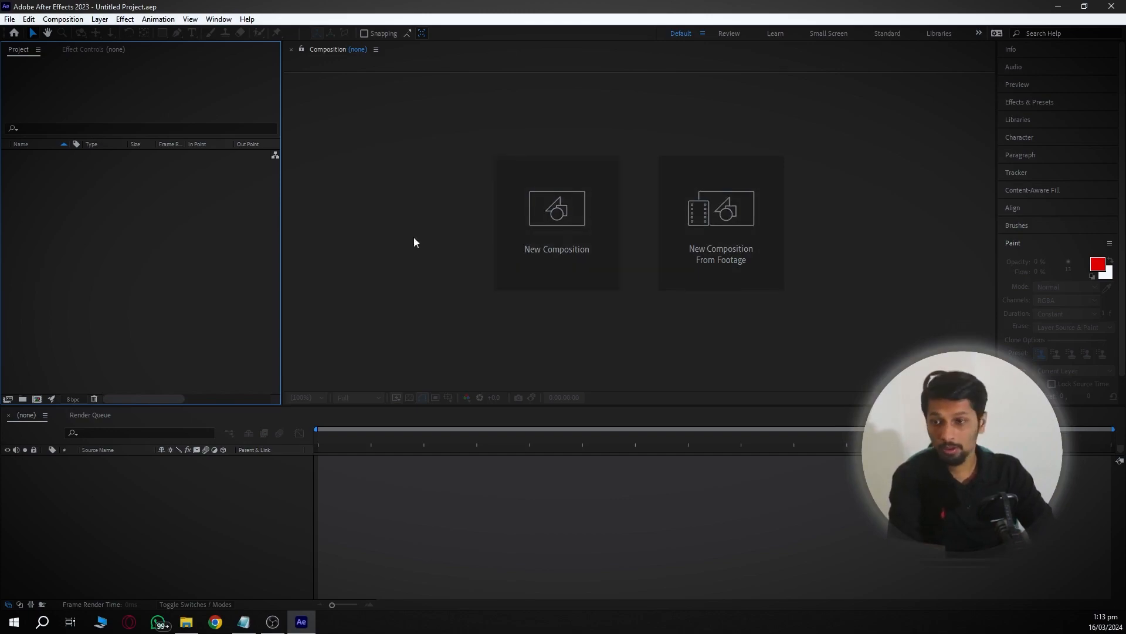
Create the composition Comp 1 with the HD 1920x1080, 29.97 fps preset and a 30-second duration.
{"action": "left_click", "coordinate": [537, 237]}
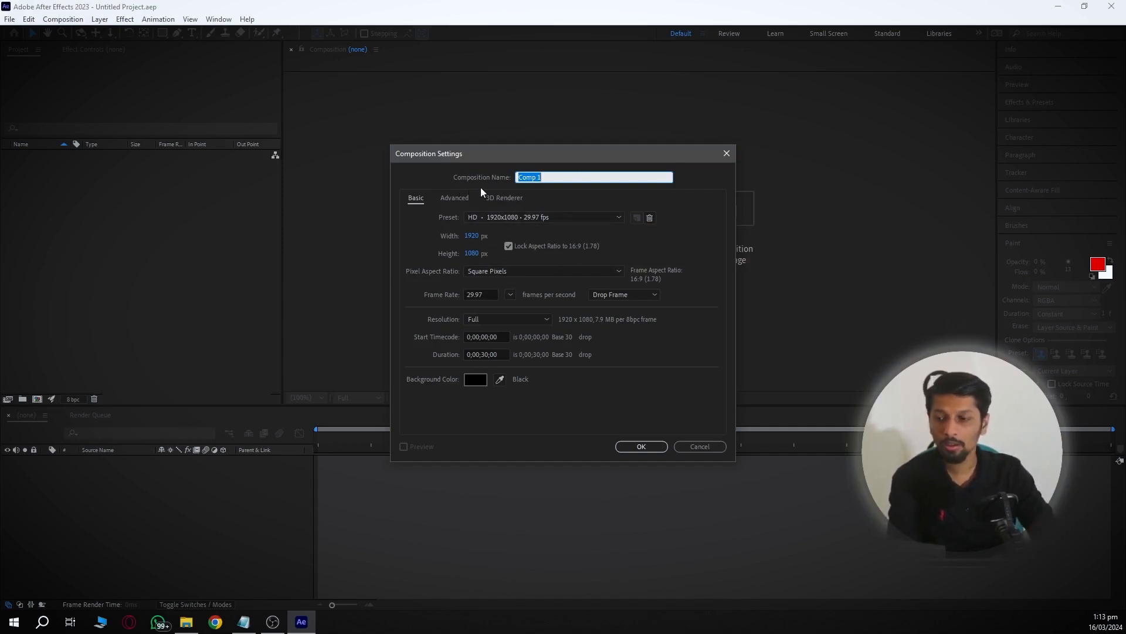
{"action": "left_click", "coordinate": [641, 447]}
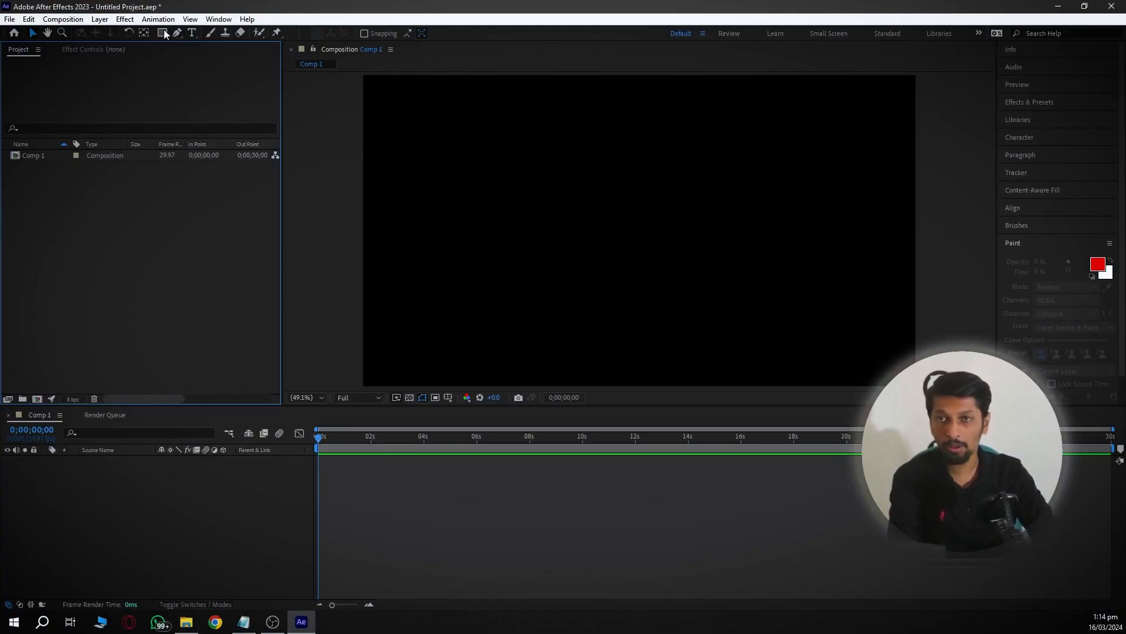
Draw a nearly square rectangle in the left half of the composition and set its stroke to None.
{"action": "left_click", "coordinate": [163, 33]}
{"action": "mouse_move", "coordinate": [415, 129]}
{"action": "left_mouse_down"}
{"action": "mouse_move", "coordinate": [533, 188]}
{"action": "mouse_move", "coordinate": [606, 266]}
{"action": "mouse_move", "coordinate": [613, 305]}
{"action": "left_mouse_up"}
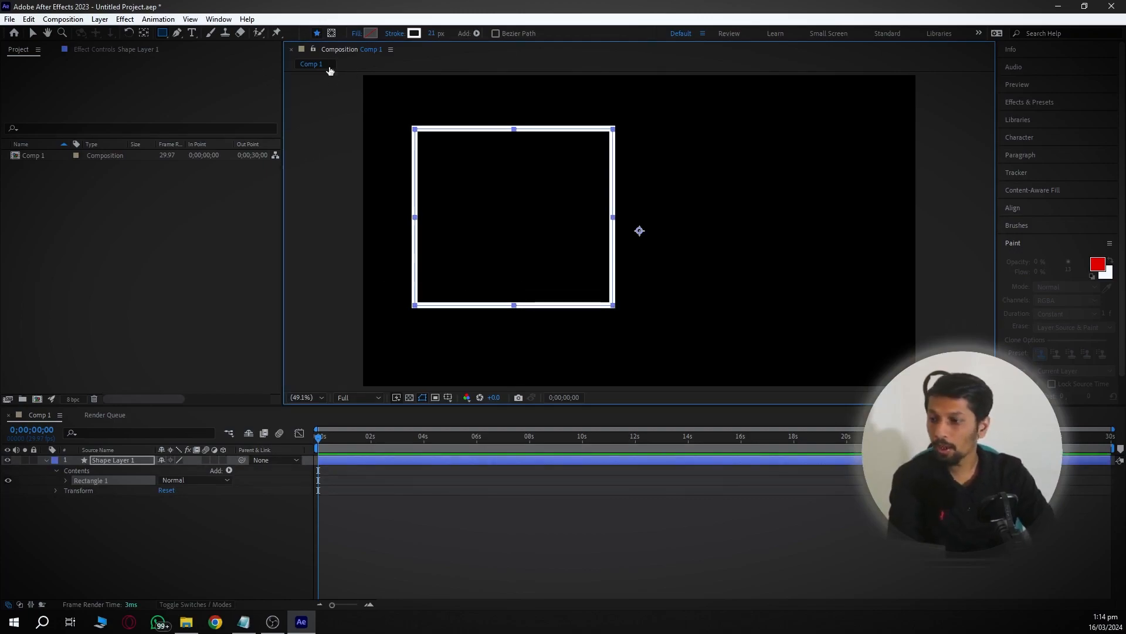
{"action": "left_click", "coordinate": [395, 34]}
{"action": "left_click", "coordinate": [504, 279]}
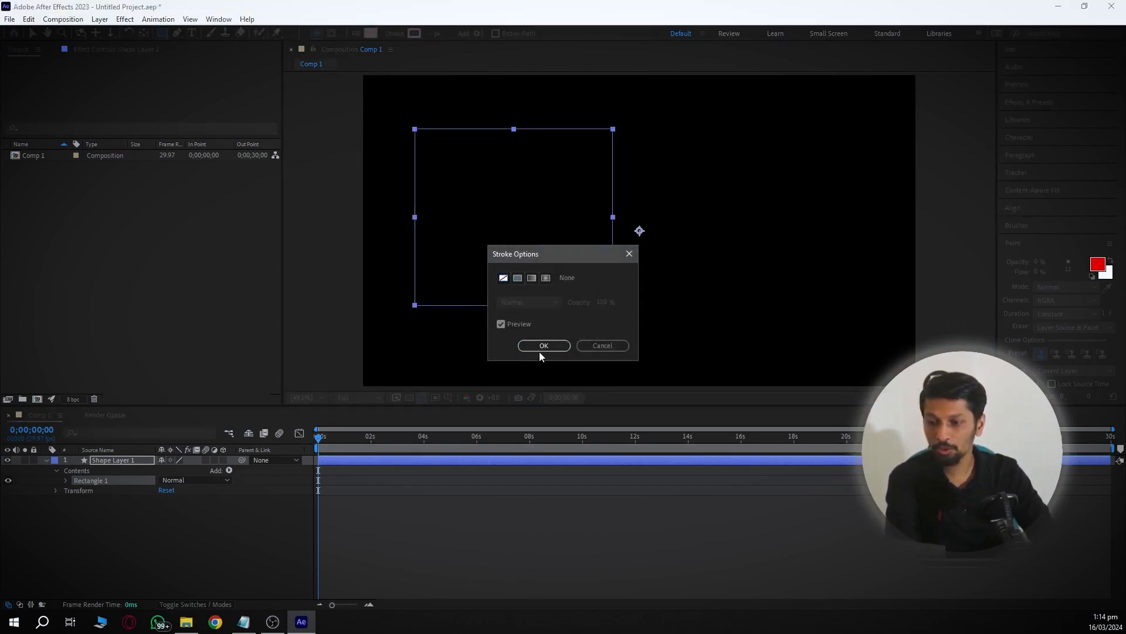
{"action": "left_click", "coordinate": [541, 347]}
Give the rectangle a solid red fill and a solid white stroke.
{"action": "left_click", "coordinate": [356, 33]}
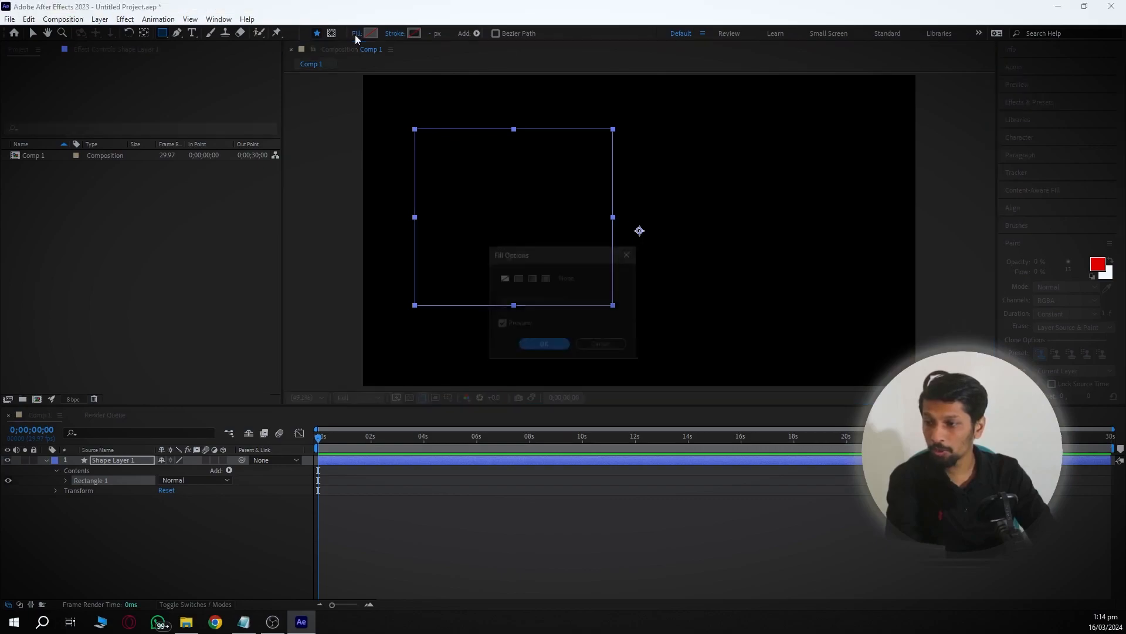
{"action": "left_click", "coordinate": [518, 281]}
{"action": "left_click", "coordinate": [551, 345]}
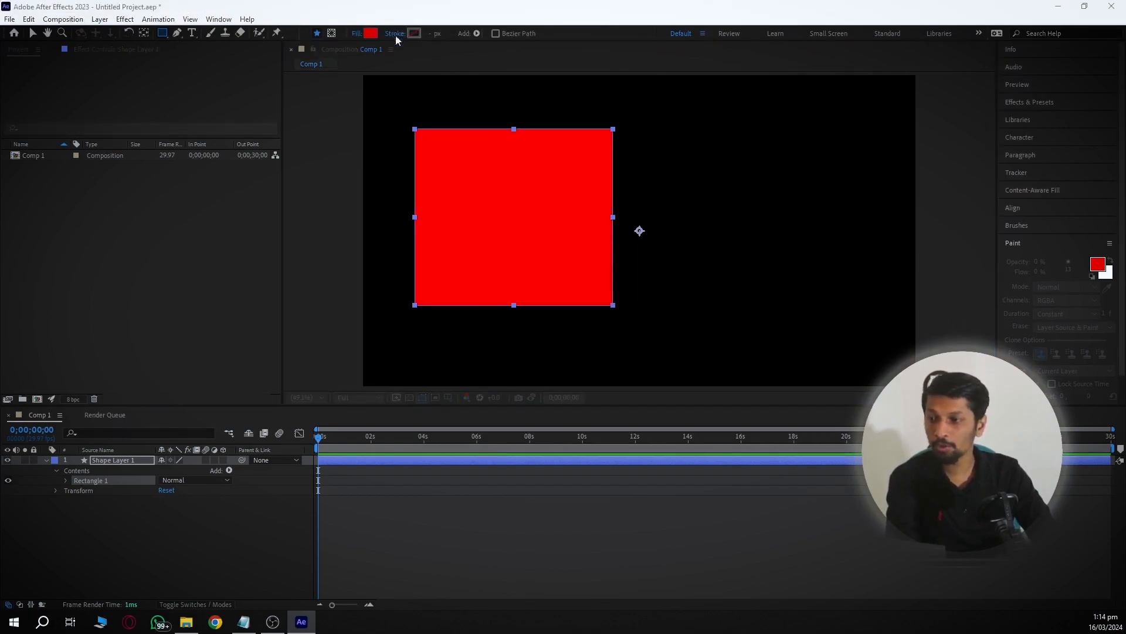
{"action": "left_click", "coordinate": [394, 33]}
{"action": "left_click", "coordinate": [518, 278]}
{"action": "left_click", "coordinate": [544, 345]}
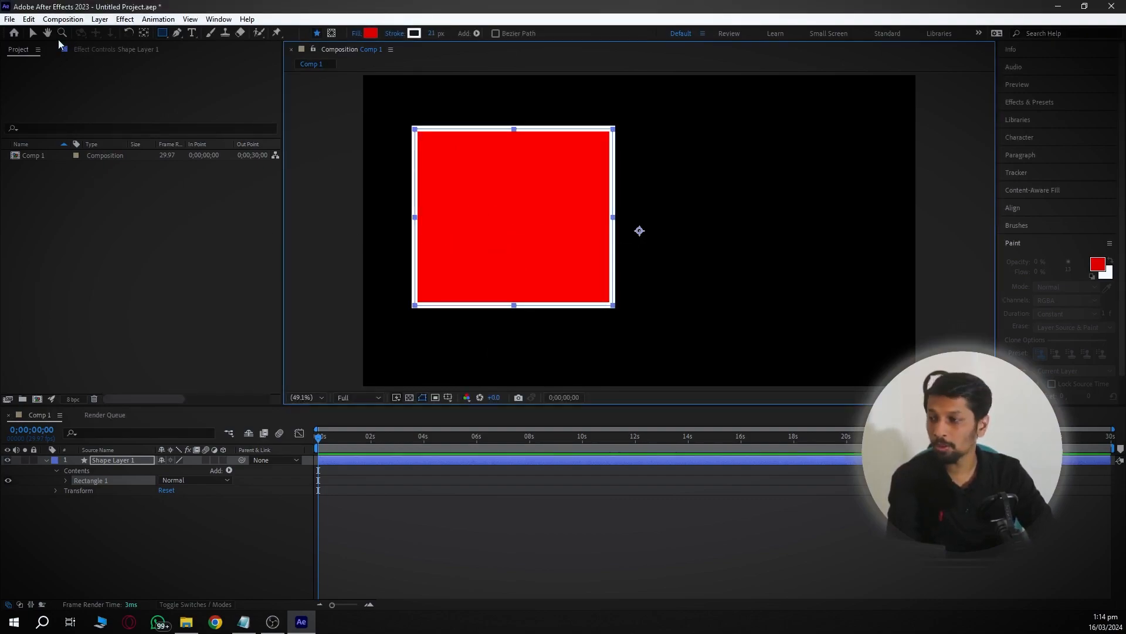
Move the red rectangle slightly closer to the left edge of the composition.
{"action": "left_click", "coordinate": [31, 32]}
{"action": "left_click_drag", "start_coordinate": [463, 190], "coordinate": [433, 154]}
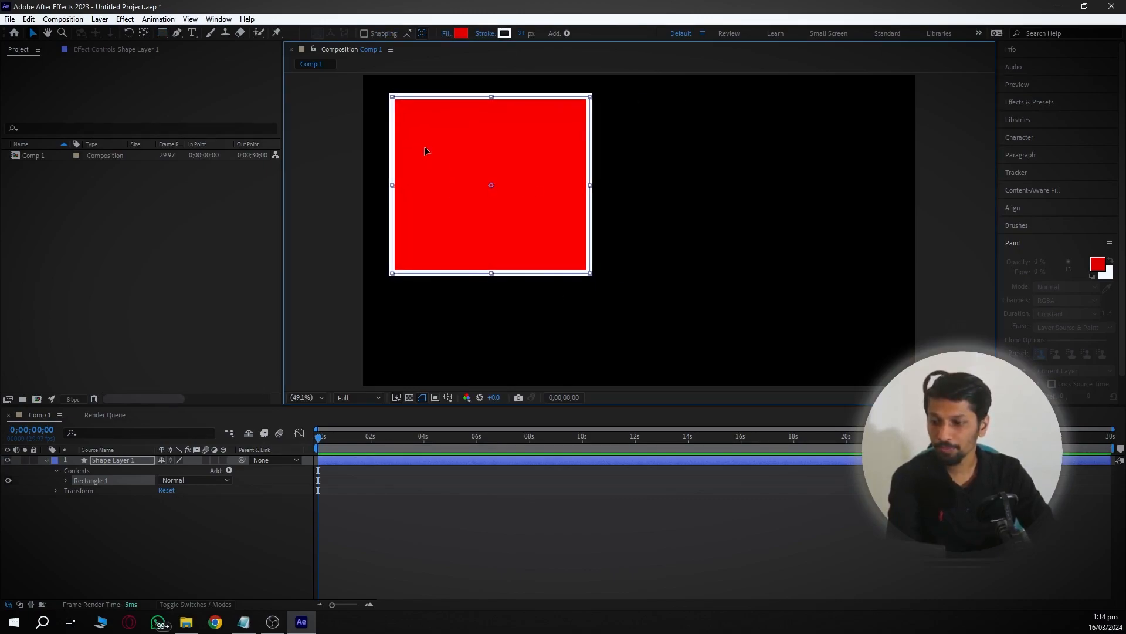
{"action": "left_click_drag", "start_coordinate": [425, 144], "coordinate": [422, 166]}
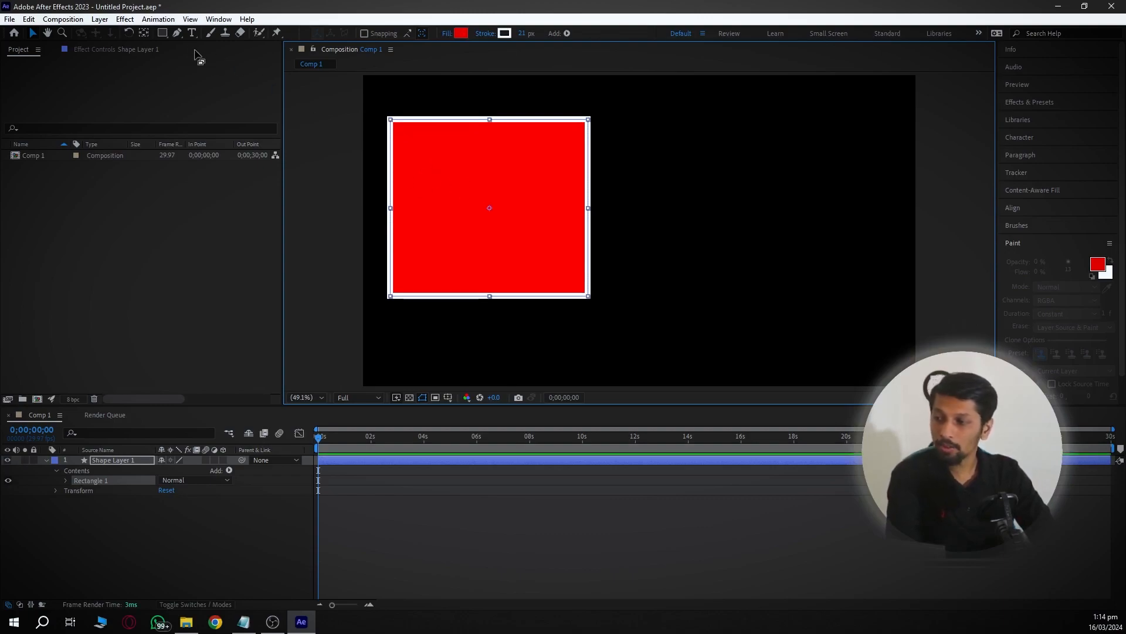
Add a text layer reading "Hello" to the right of the rectangle.
{"action": "left_click", "coordinate": [192, 33]}
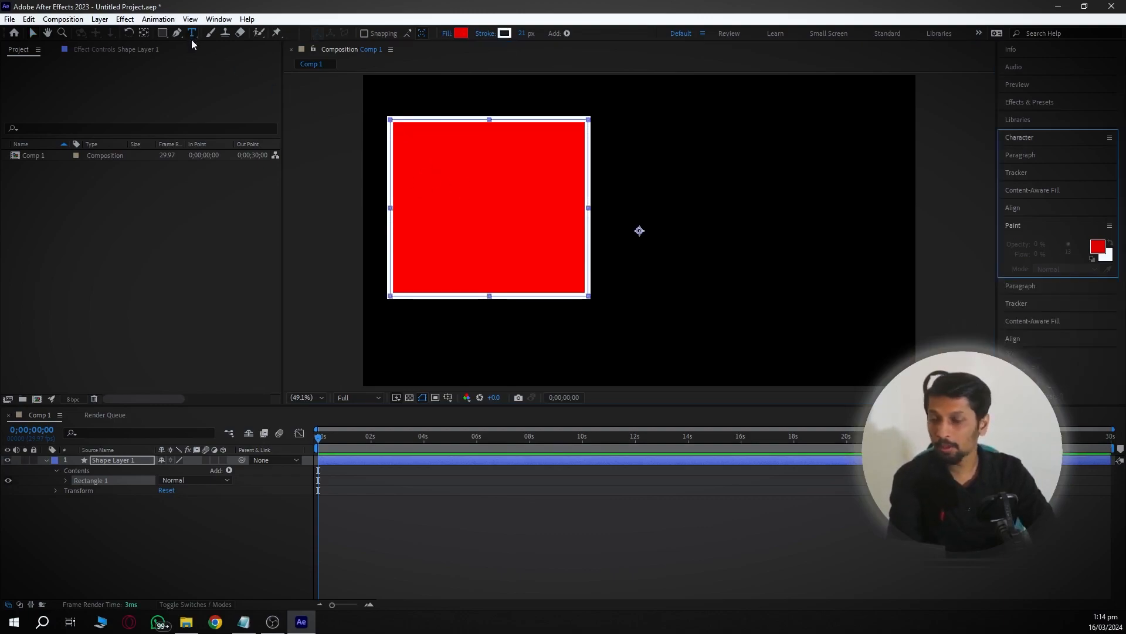
{"action": "left_click", "coordinate": [673, 176]}
{"action": "type", "text": "Hello"}
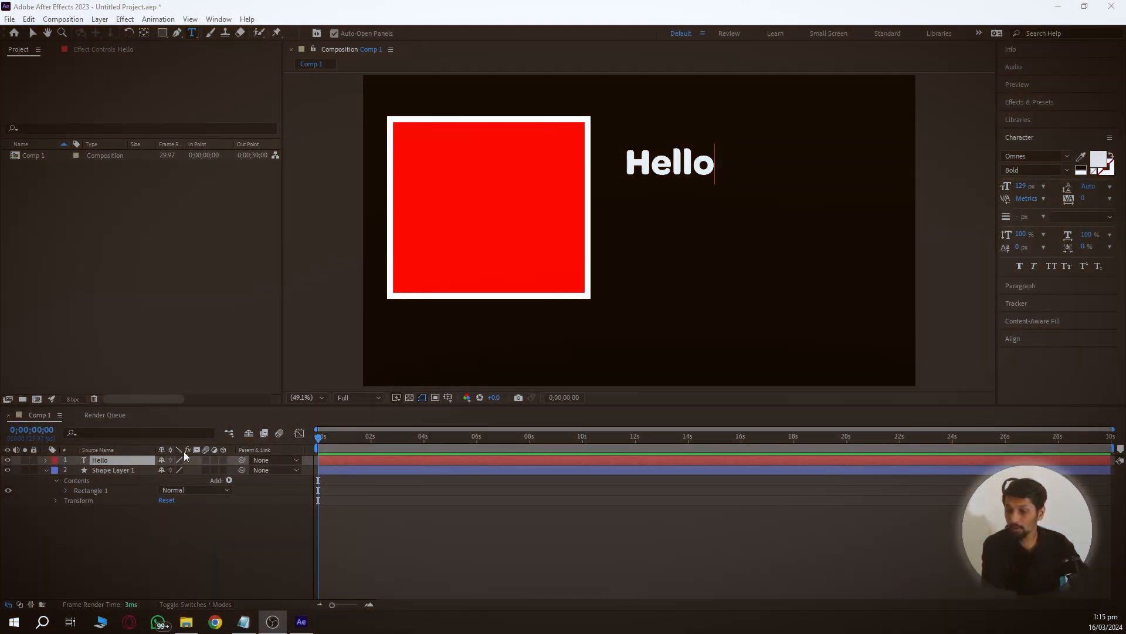
{"action": "left_click", "coordinate": [143, 537]}
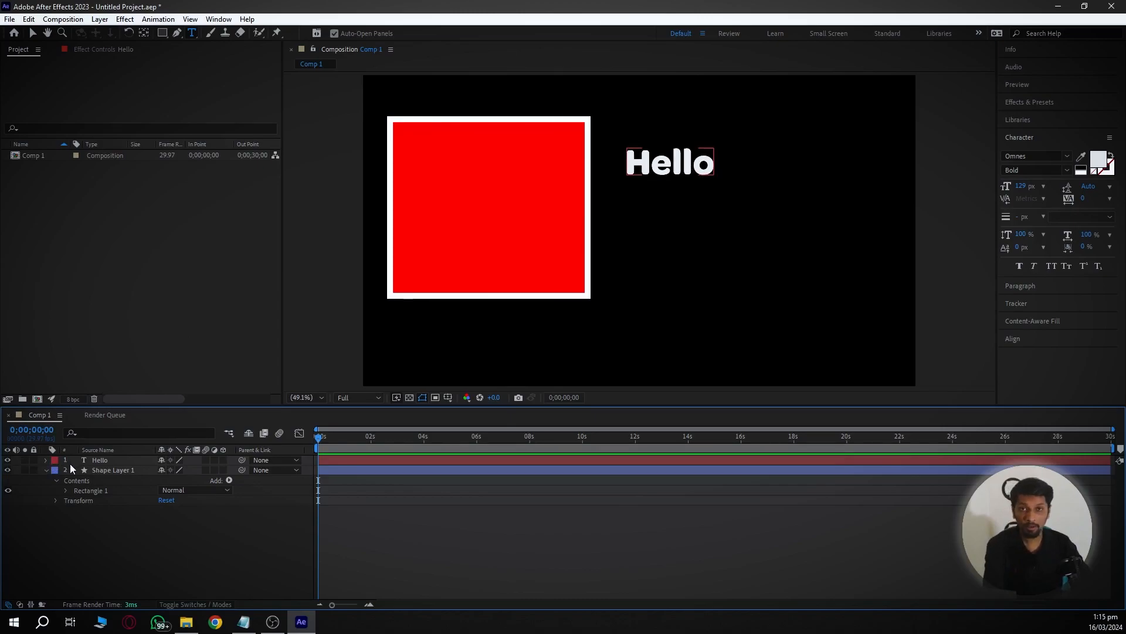
Collapse the shape layer's properties so the timeline lists only the Hello and Shape Layer 1 layers.
{"action": "left_click", "coordinate": [96, 459]}
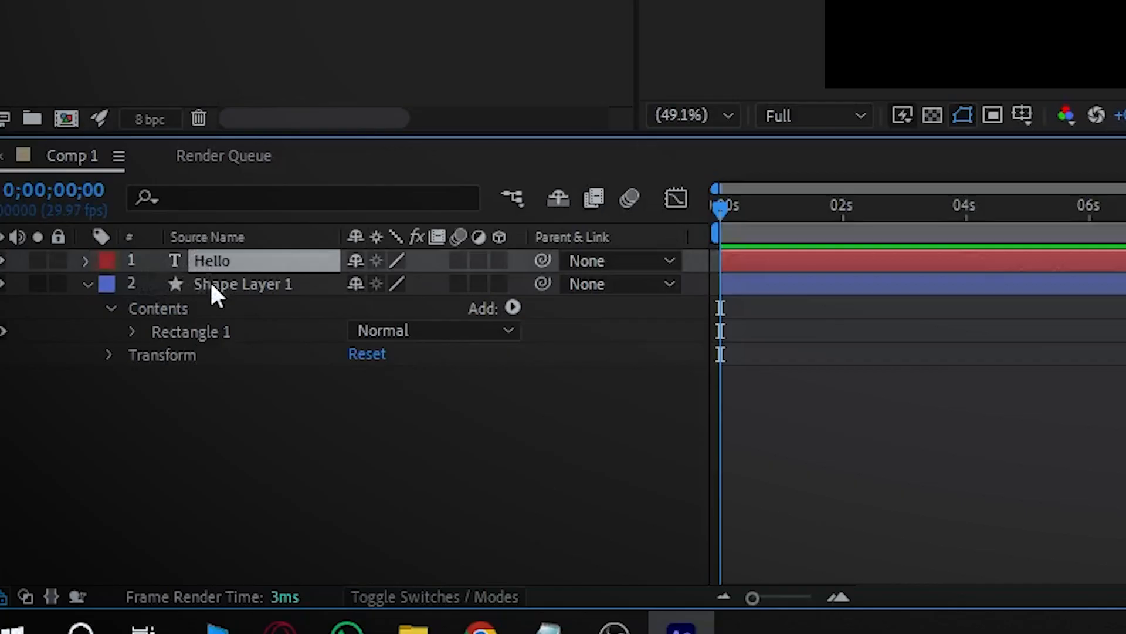
{"action": "left_click", "coordinate": [101, 470]}
{"action": "left_click", "coordinate": [88, 287]}
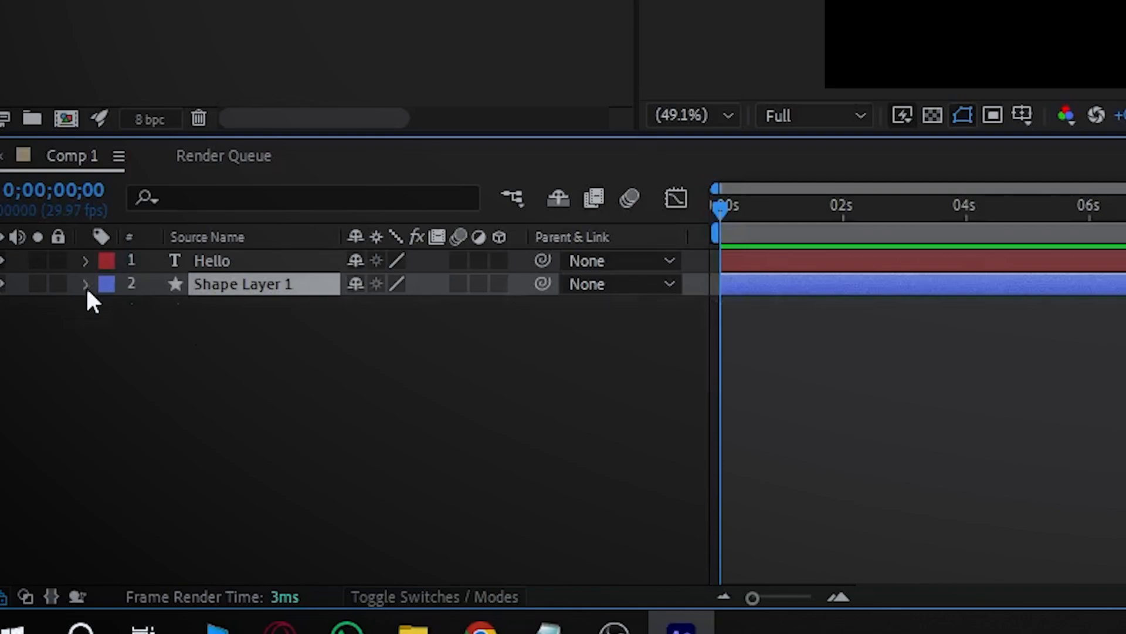
{"action": "left_click", "coordinate": [173, 344]}
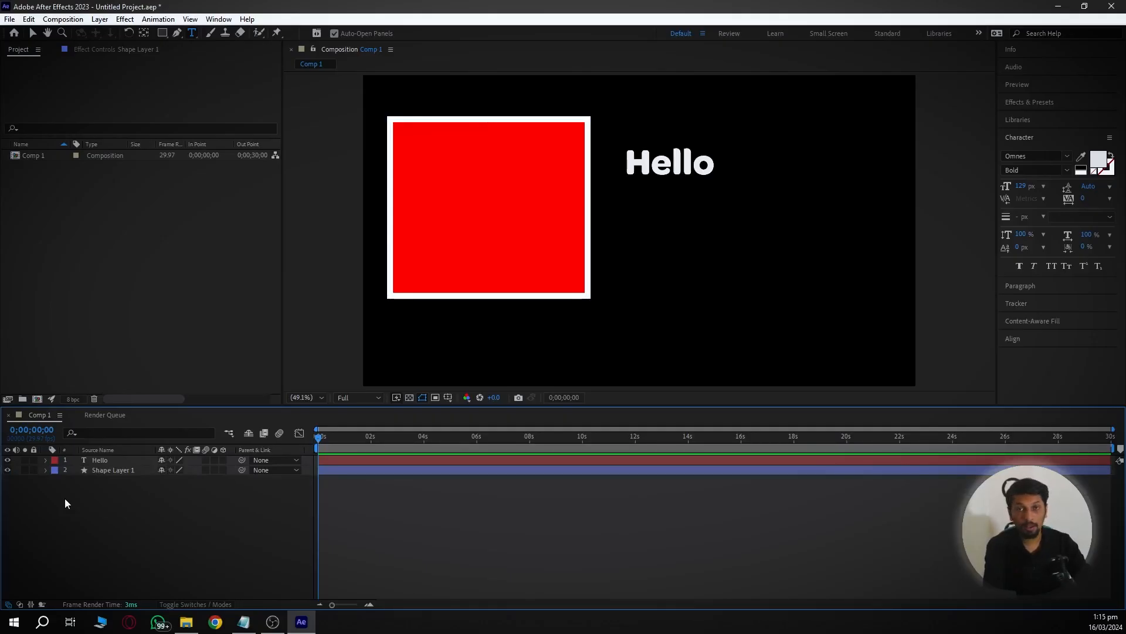
{"action": "left_click", "coordinate": [129, 470]}
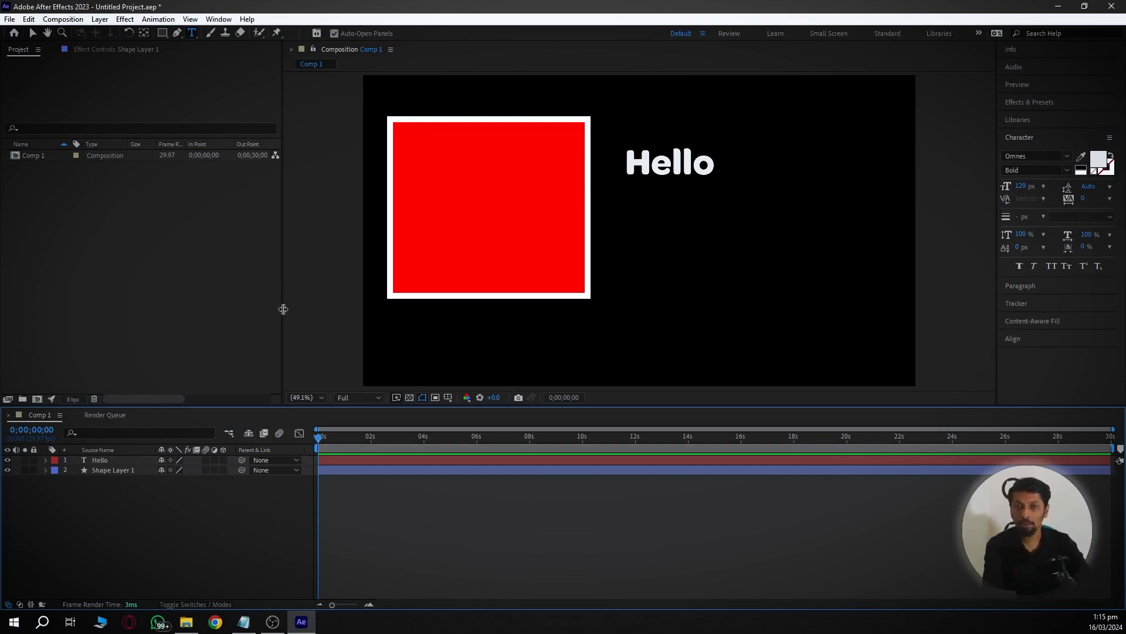
Use Align to centre the rectangle horizontally and vertically in the composition.
{"action": "left_click", "coordinate": [33, 35]}
{"action": "left_click", "coordinate": [495, 166]}
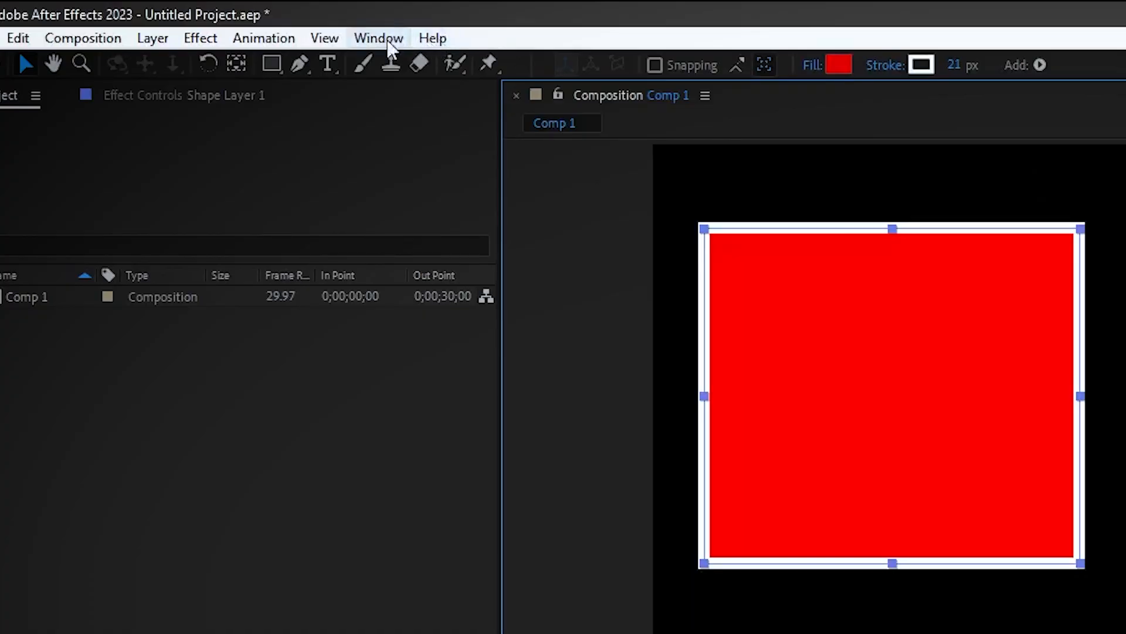
{"action": "left_click", "coordinate": [388, 44]}
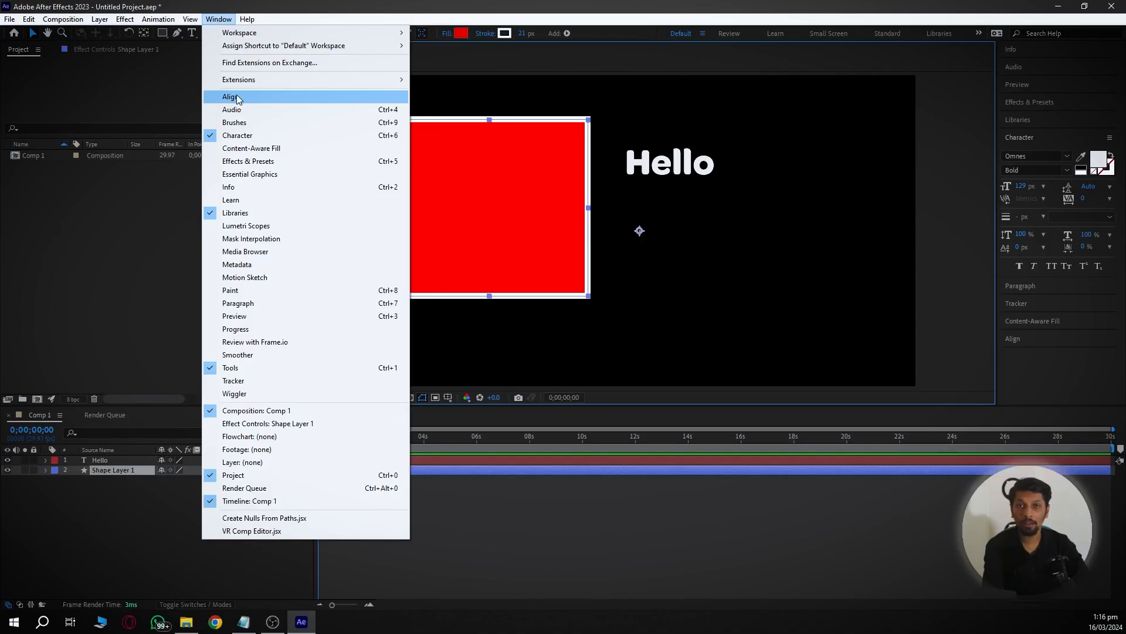
{"action": "left_click", "coordinate": [237, 98]}
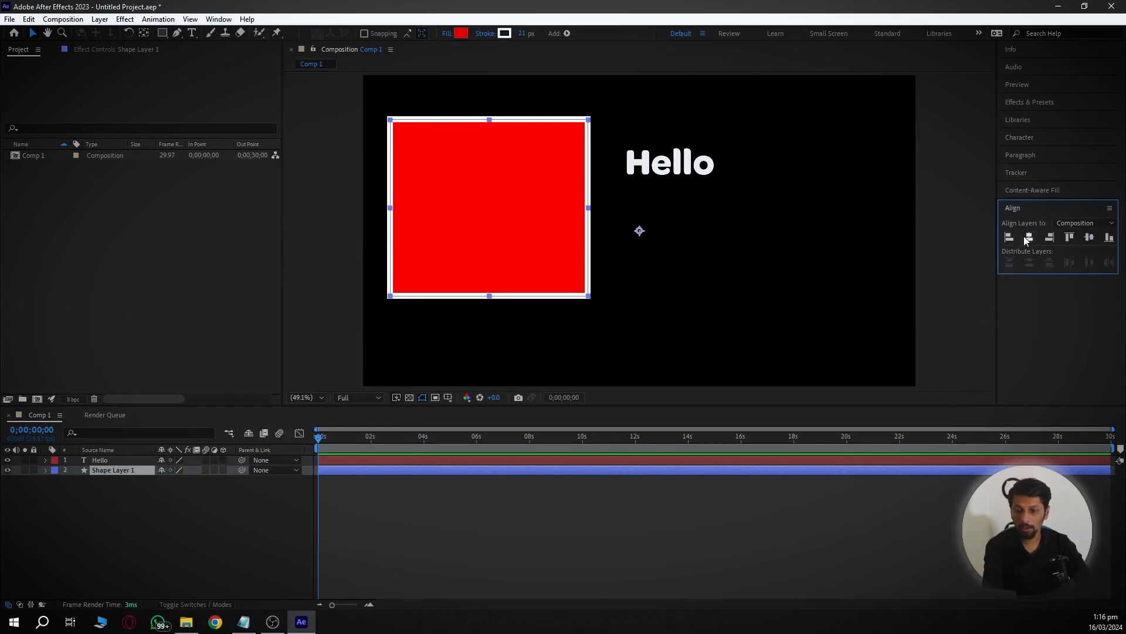
{"action": "left_click", "coordinate": [1029, 237]}
{"action": "left_click", "coordinate": [1090, 237]}
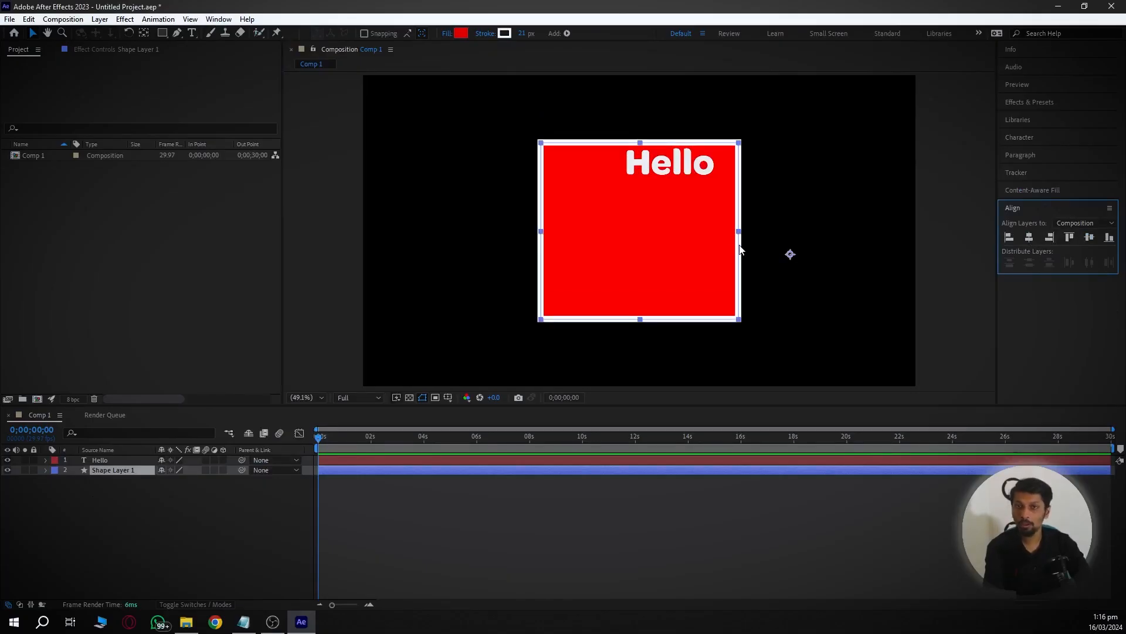
Centre the Hello text layer horizontally and vertically in the composition, then deselect it.
{"action": "left_click", "coordinate": [114, 459]}
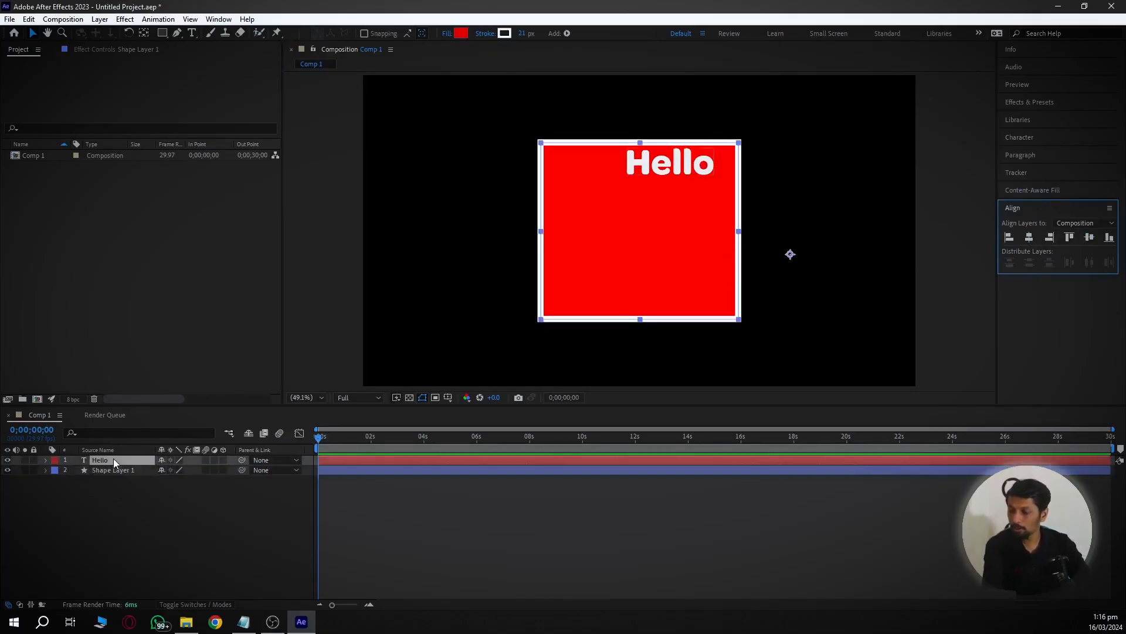
{"action": "left_click", "coordinate": [1028, 237]}
{"action": "left_click", "coordinate": [1089, 237]}
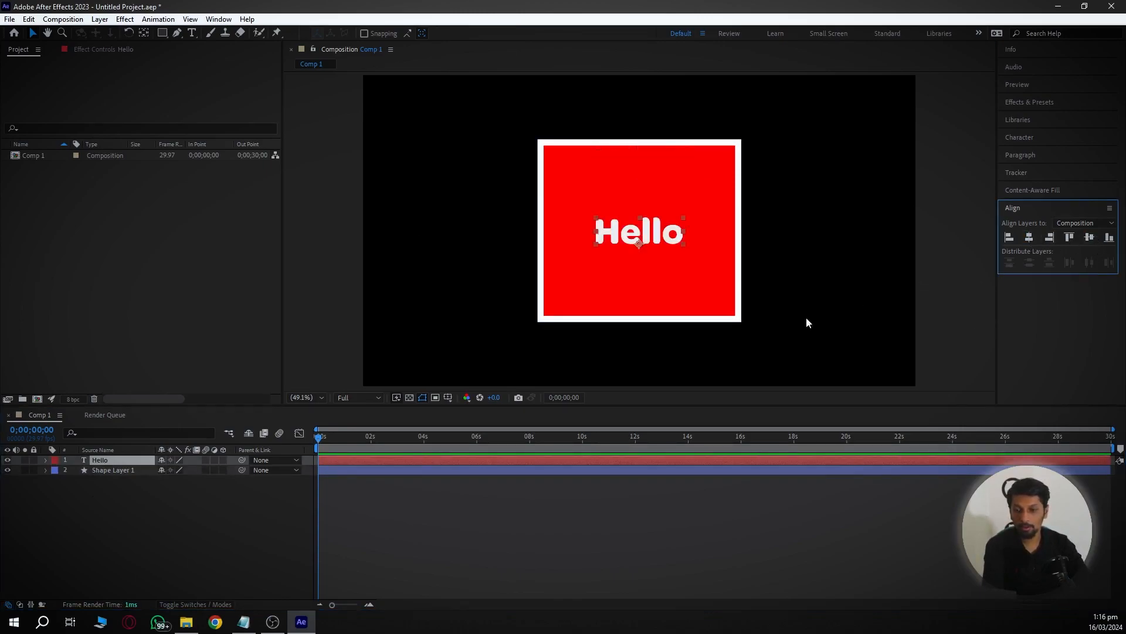
{"action": "left_click", "coordinate": [766, 344]}
Set the composition viewer's preview resolution to Half.
{"action": "left_click", "coordinate": [315, 435]}
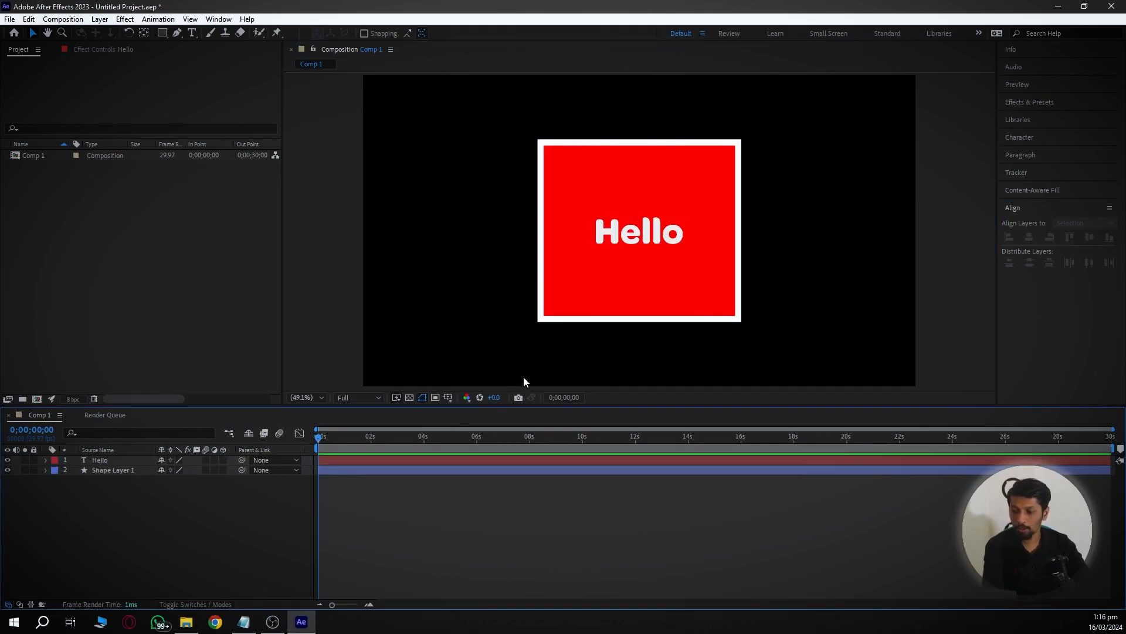
{"action": "left_click", "coordinate": [359, 398]}
{"action": "left_click", "coordinate": [354, 440]}
Return to the start of the composition and play a short preview of it.
{"action": "left_click", "coordinate": [352, 436]}
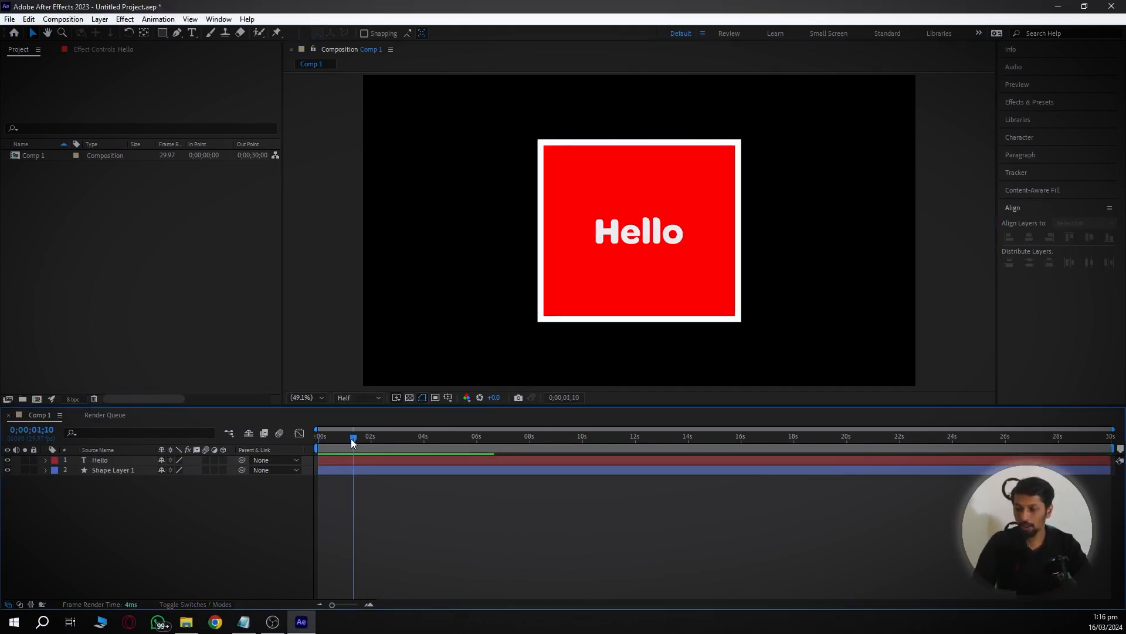
{"action": "left_click_drag", "start_coordinate": [331, 437], "coordinate": [309, 439]}
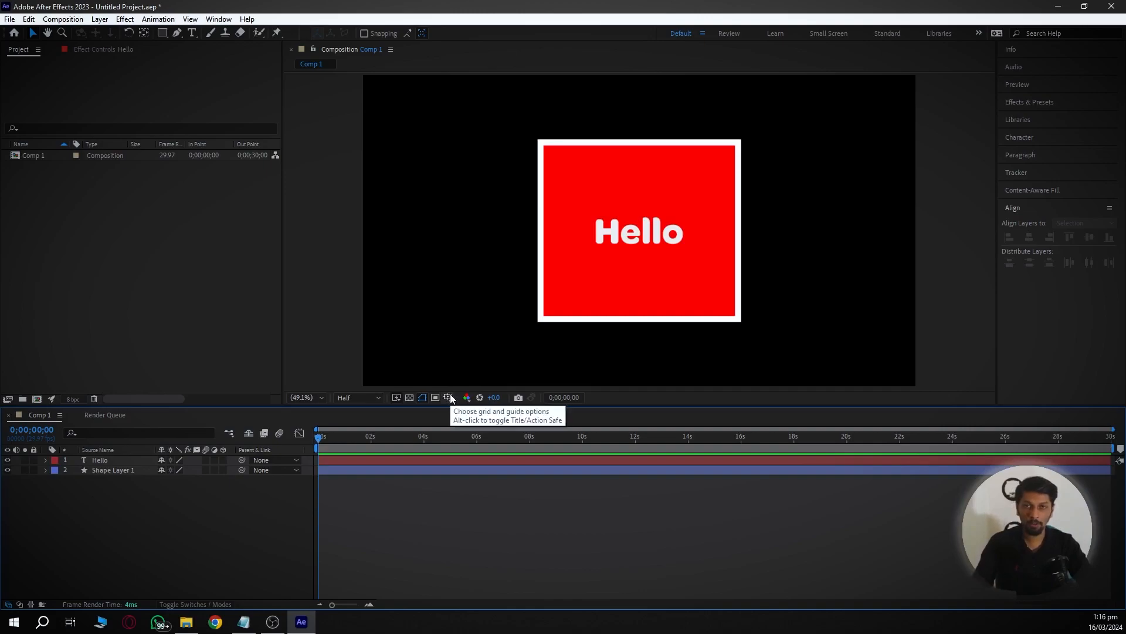
{"action": "key", "text": "space"}
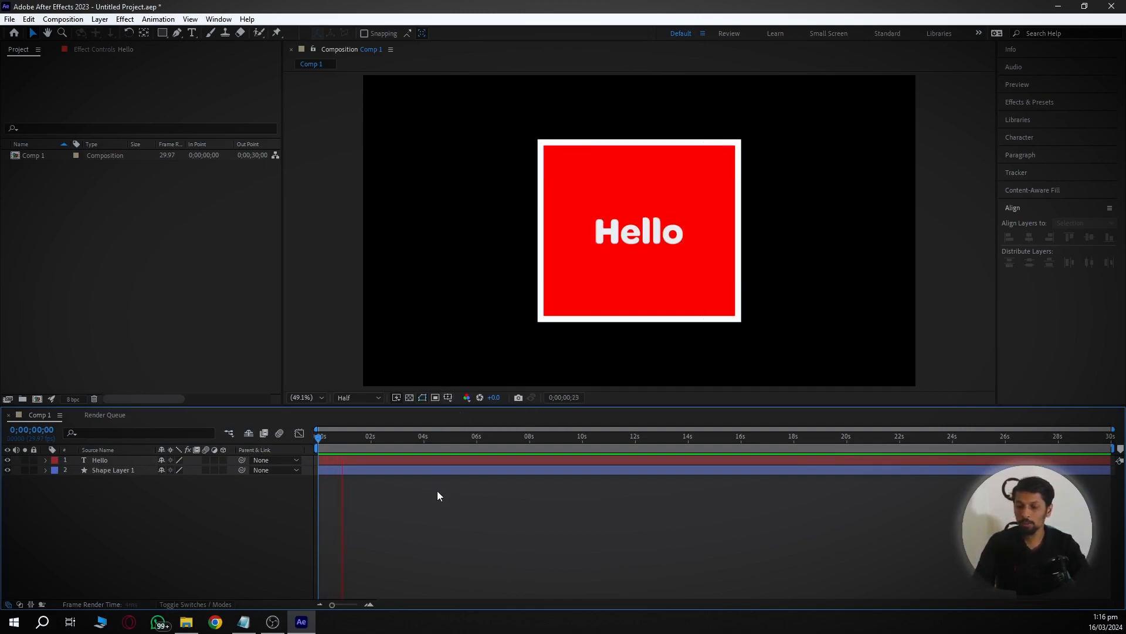
{"action": "key", "text": "space"}
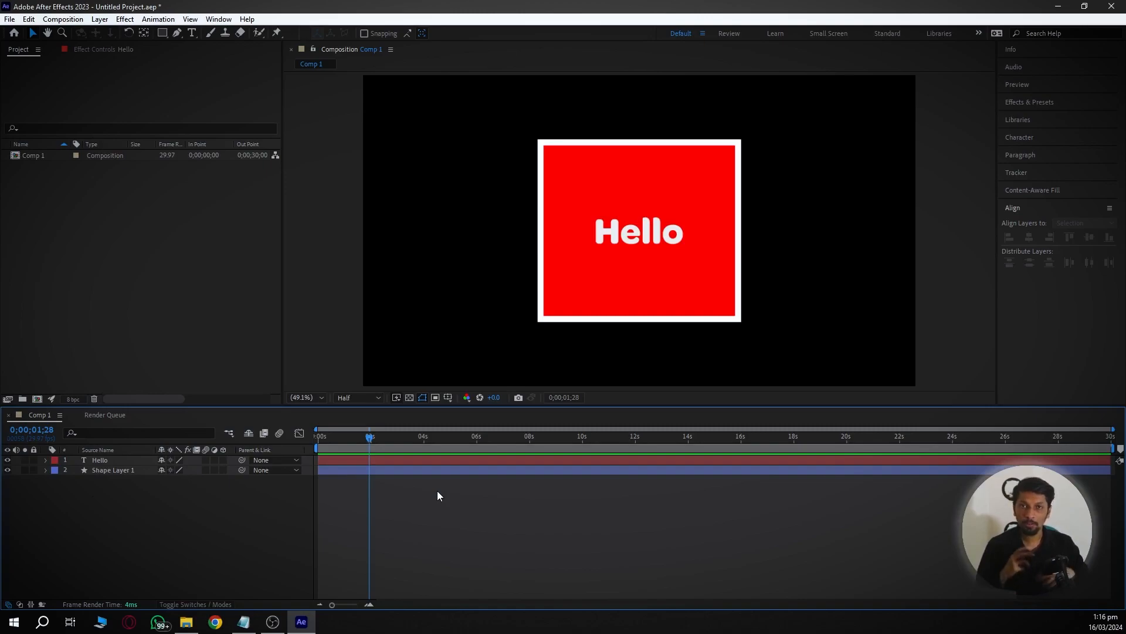
Select the rectangle's shape layer and expand its Transform properties in the timeline.
{"action": "left_click", "coordinate": [45, 470]}
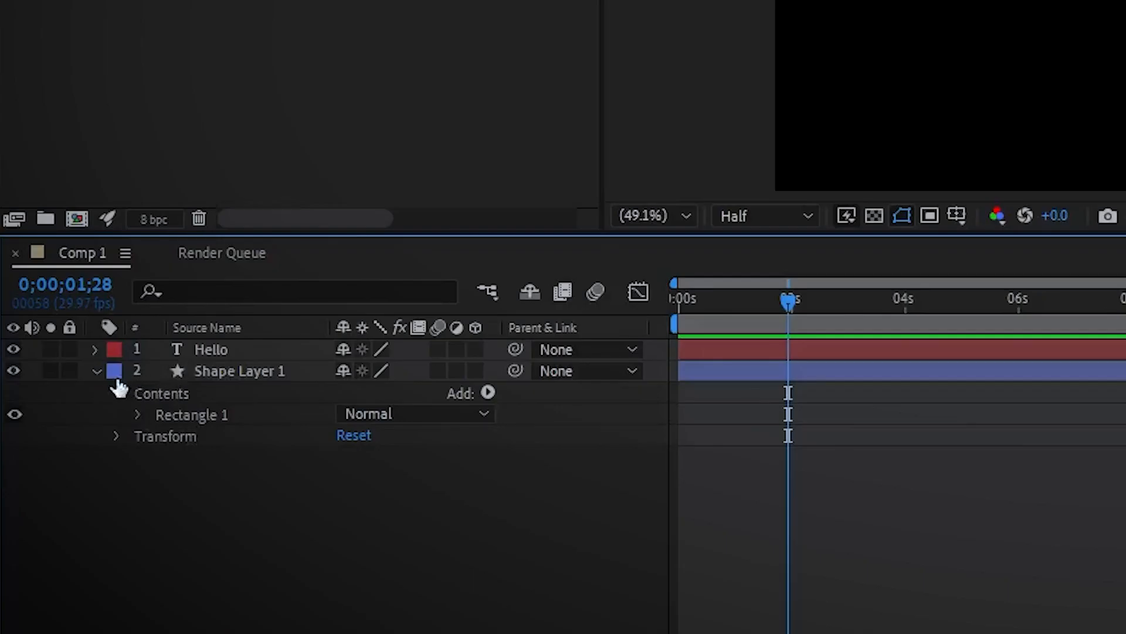
{"action": "left_click", "coordinate": [222, 379]}
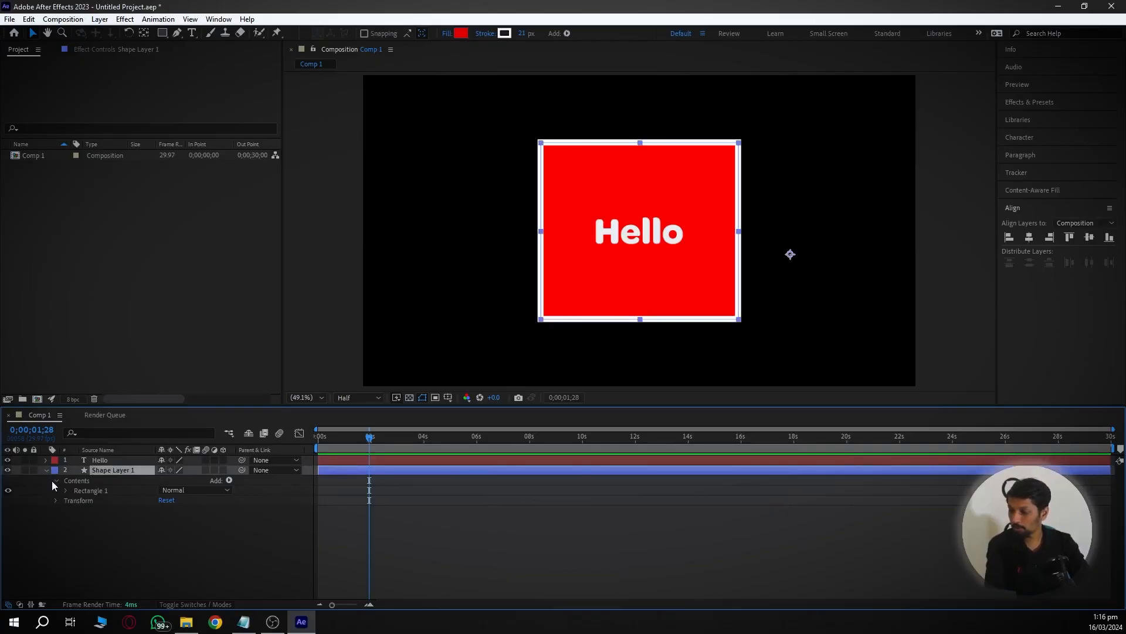
{"action": "left_click", "coordinate": [57, 500]}
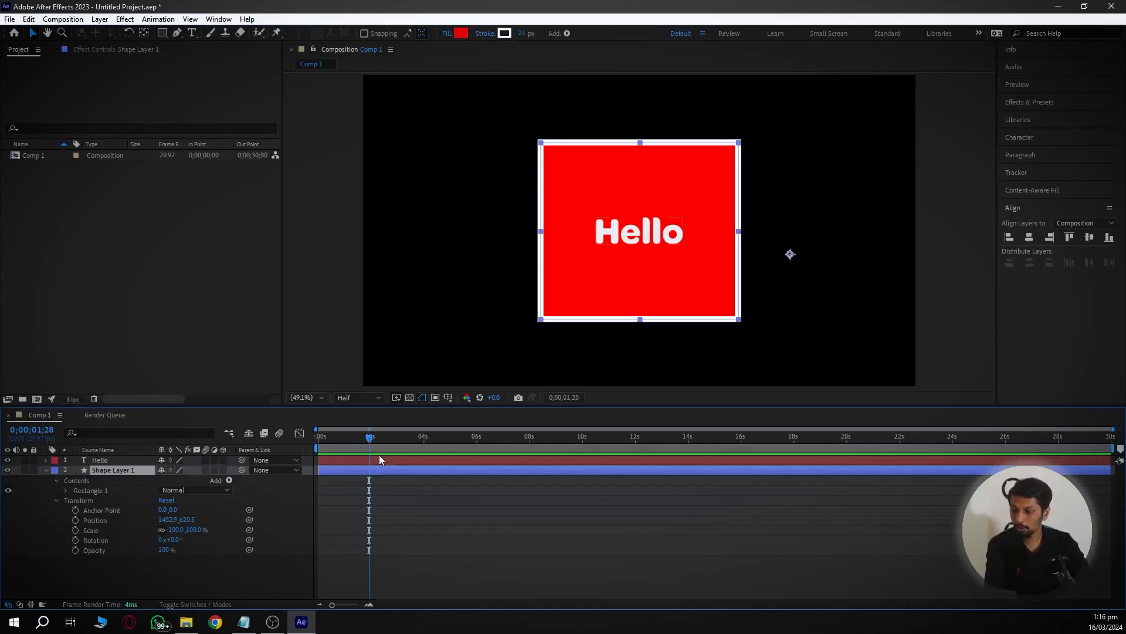
At time 0;00;00;00, move the rectangle down out of the frame by setting its Y position to 1546.5.
{"action": "left_click_drag", "start_coordinate": [787, 301], "coordinate": [697, 307]}
{"action": "left_click_drag", "start_coordinate": [327, 443], "coordinate": [312, 440]}
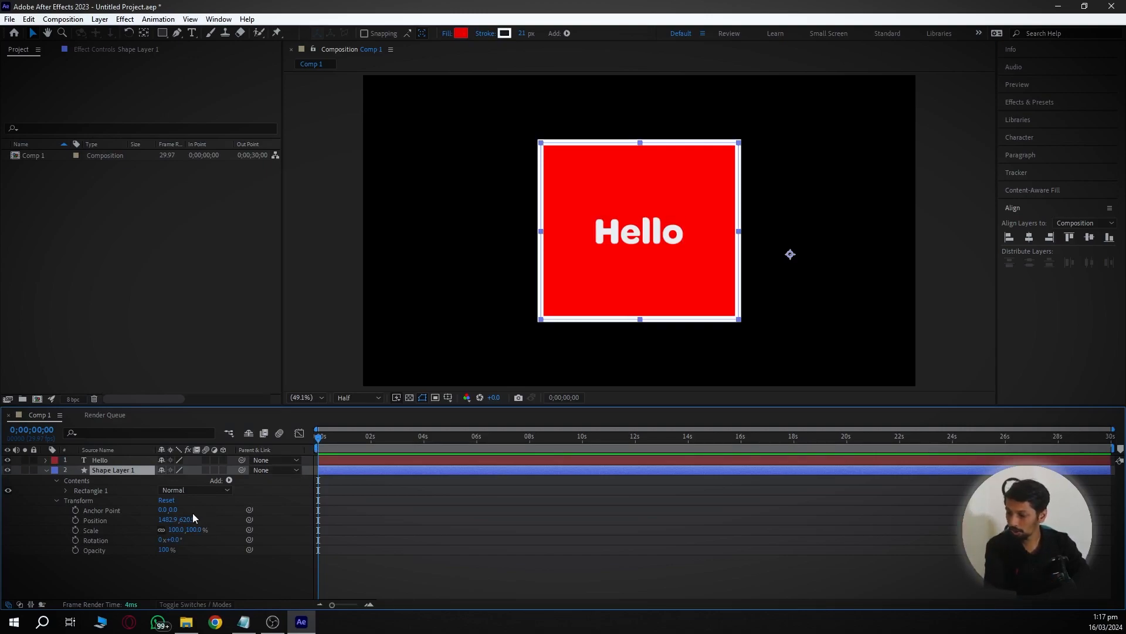
{"action": "left_click_drag", "start_coordinate": [193, 512], "coordinate": [830, 416]}
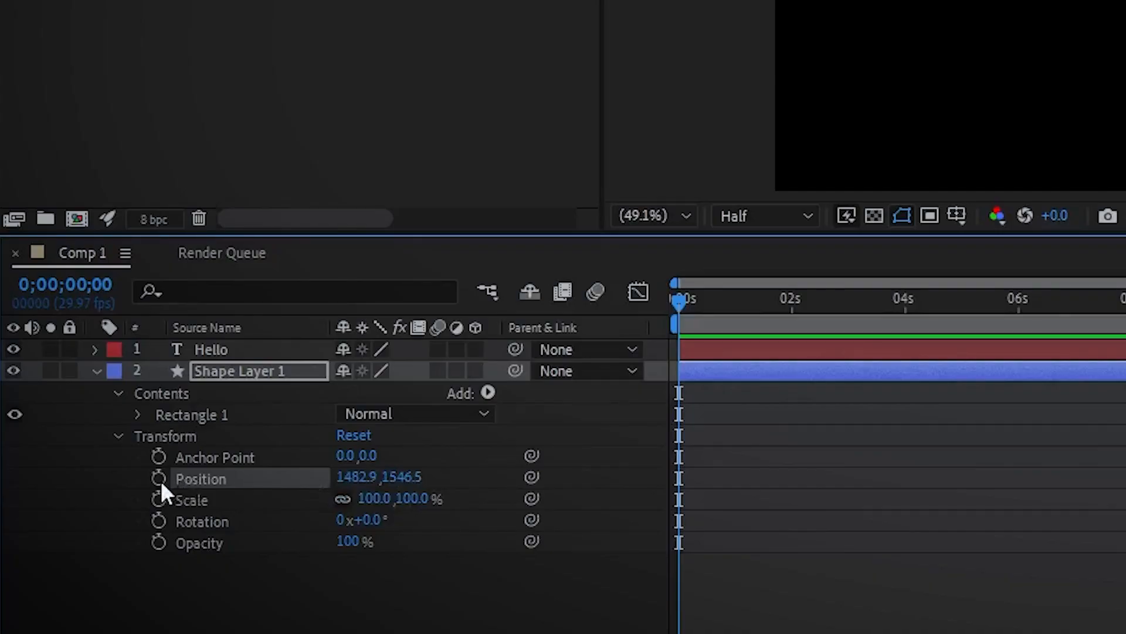
Keyframe the rectangle's position at 0;00;00;00, and at 0;00;00;27 raise it into the frame with Y position 627.5.
{"action": "left_click", "coordinate": [160, 479]}
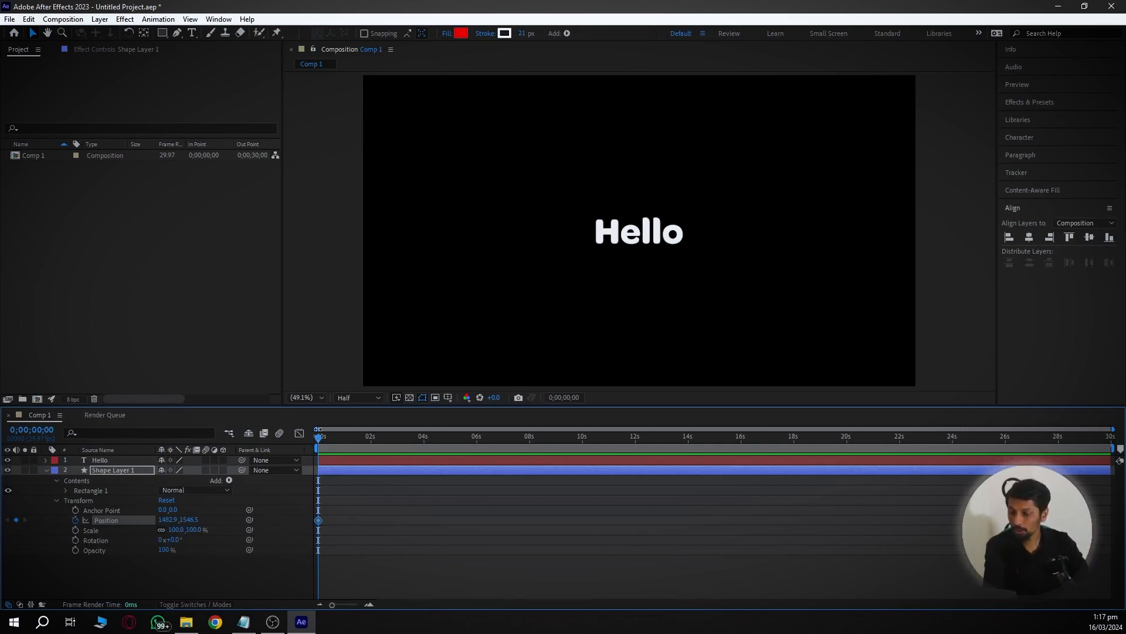
{"action": "left_click_drag", "start_coordinate": [320, 436], "coordinate": [346, 440]}
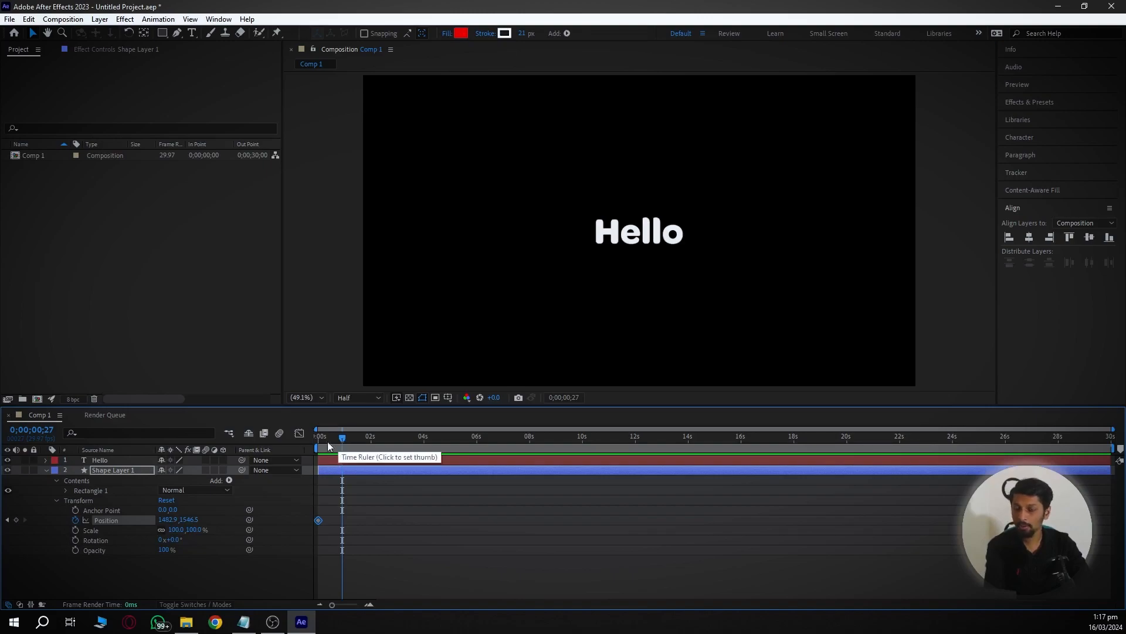
{"action": "left_click_drag", "start_coordinate": [198, 521], "coordinate": [14, 501]}
{"action": "left_click_drag", "start_coordinate": [190, 520], "coordinate": [1, 544]}
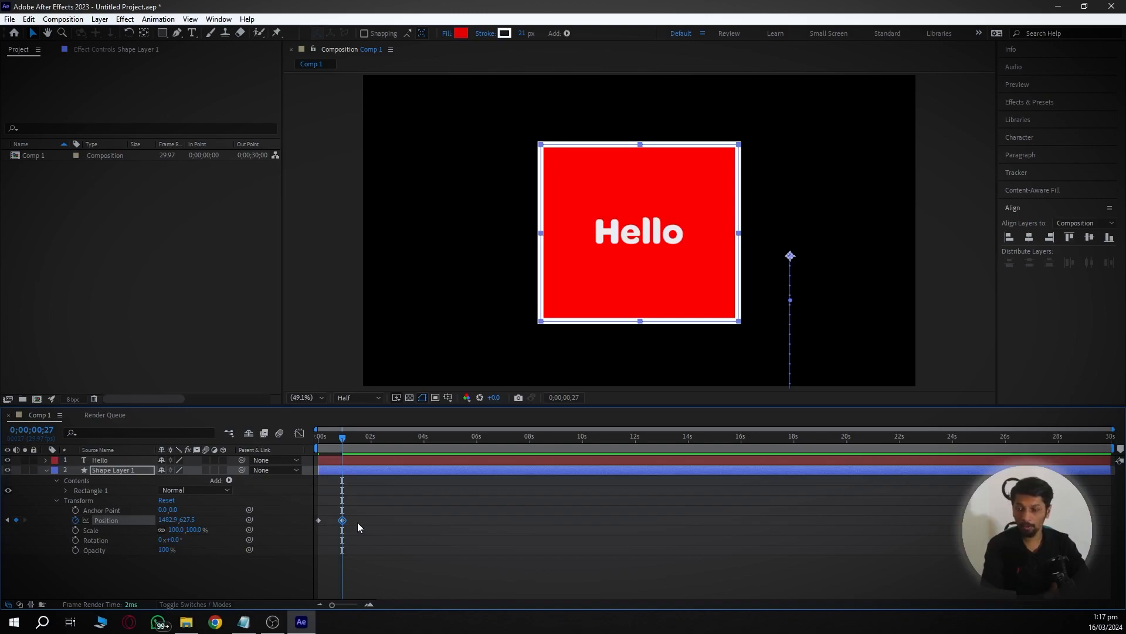
Return to the start of the composition and preview the rectangle sliding up into the frame.
{"action": "left_click_drag", "start_coordinate": [339, 437], "coordinate": [297, 438]}
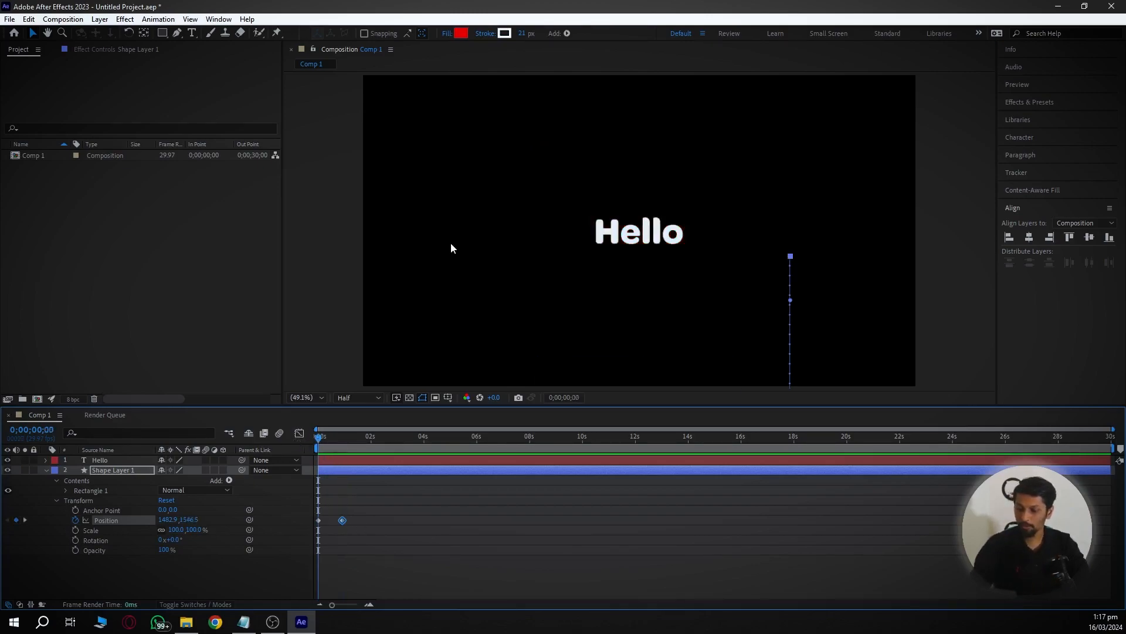
{"action": "key", "text": "space"}
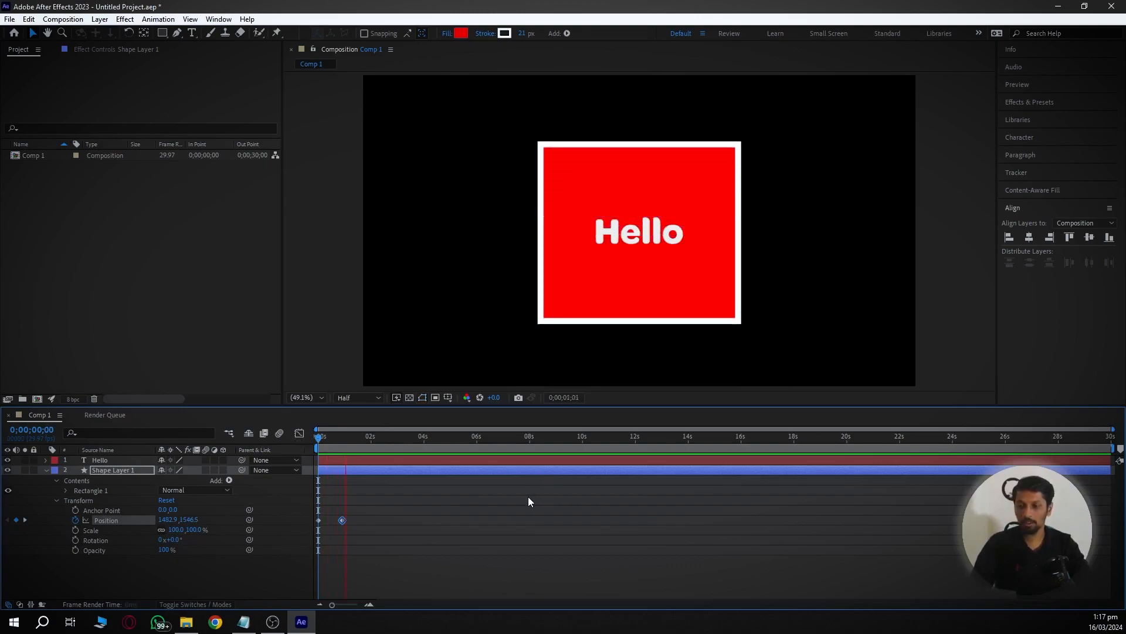
{"action": "key", "text": "space"}
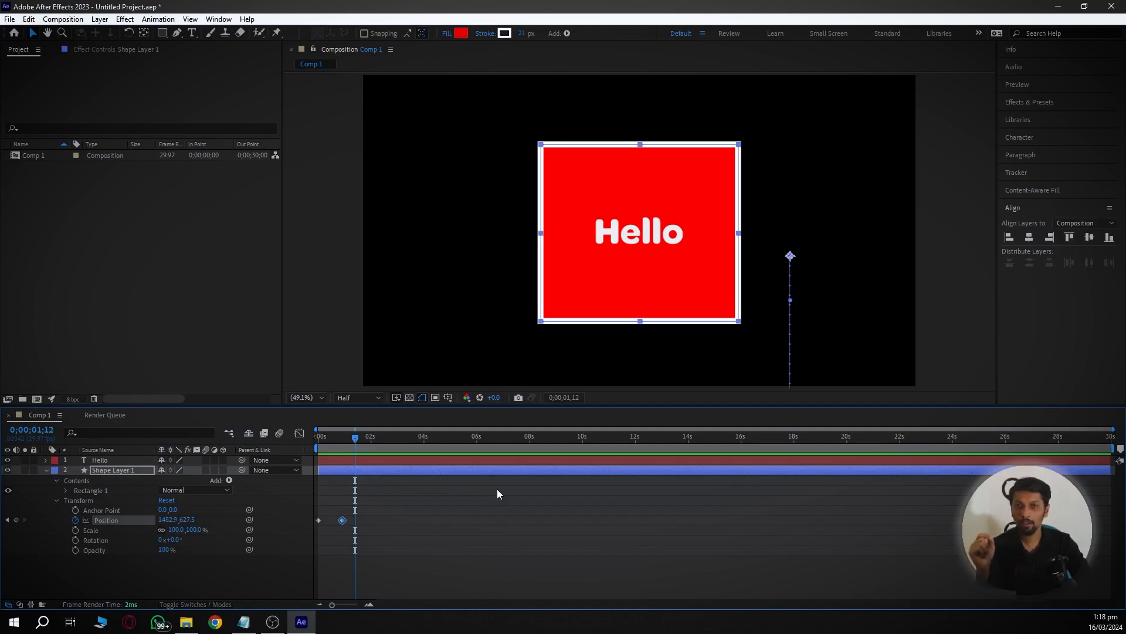
Apply Easy Ease In to the rectangle's second Position keyframe.
{"action": "left_click_drag", "start_coordinate": [350, 503], "coordinate": [350, 533]}
{"action": "right_click", "coordinate": [343, 519]}
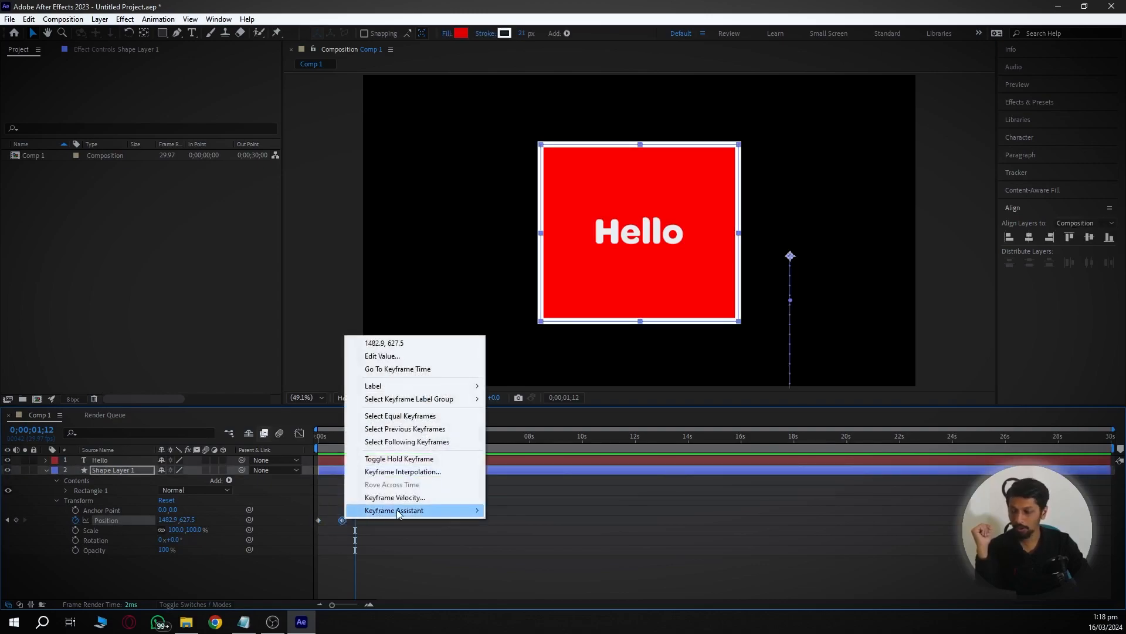
{"action": "mouse_move", "coordinate": [399, 511]}
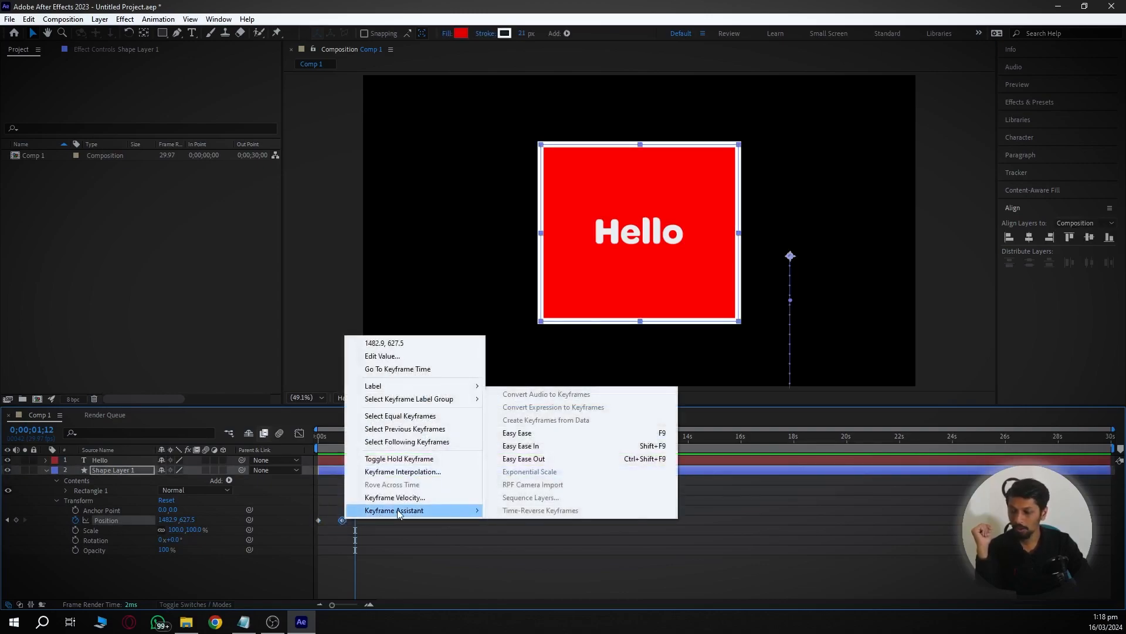
{"action": "left_click", "coordinate": [527, 446]}
Preview the rectangle's eased motion twice from the start of the composition.
{"action": "left_click_drag", "start_coordinate": [340, 449], "coordinate": [305, 458]}
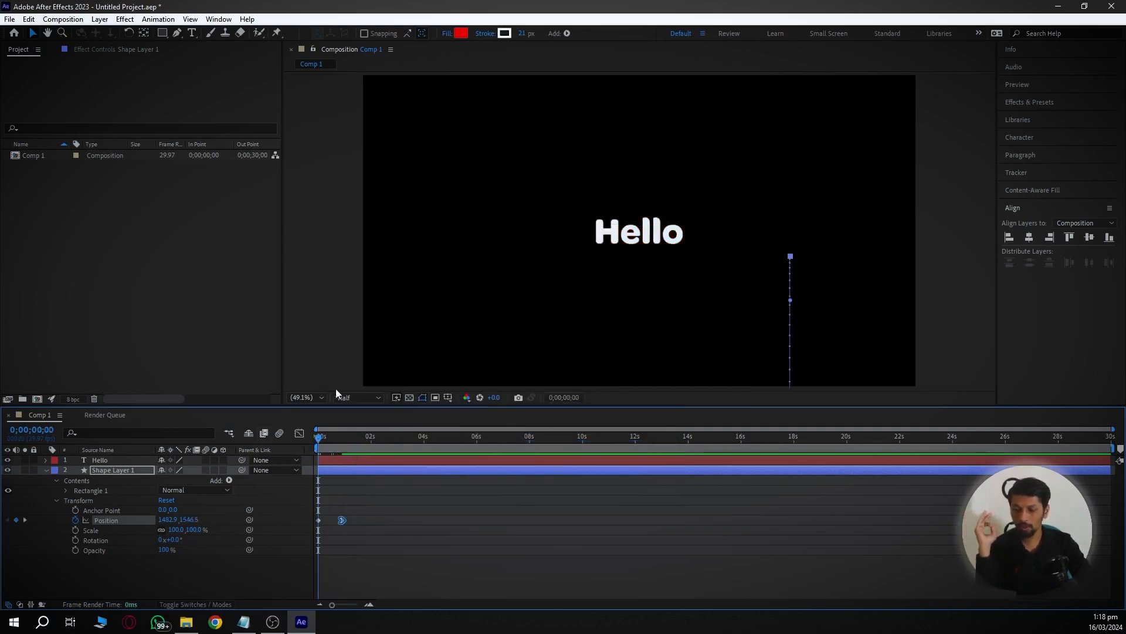
{"action": "key", "text": "space"}
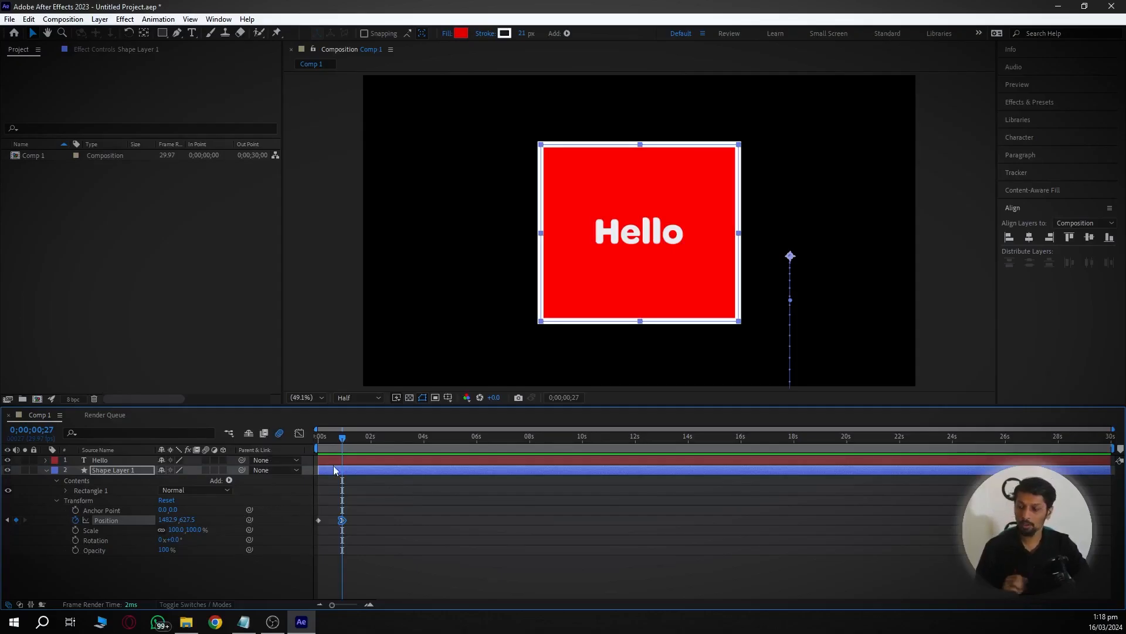
{"action": "left_click_drag", "start_coordinate": [336, 439], "coordinate": [309, 443]}
{"action": "key", "text": "space"}
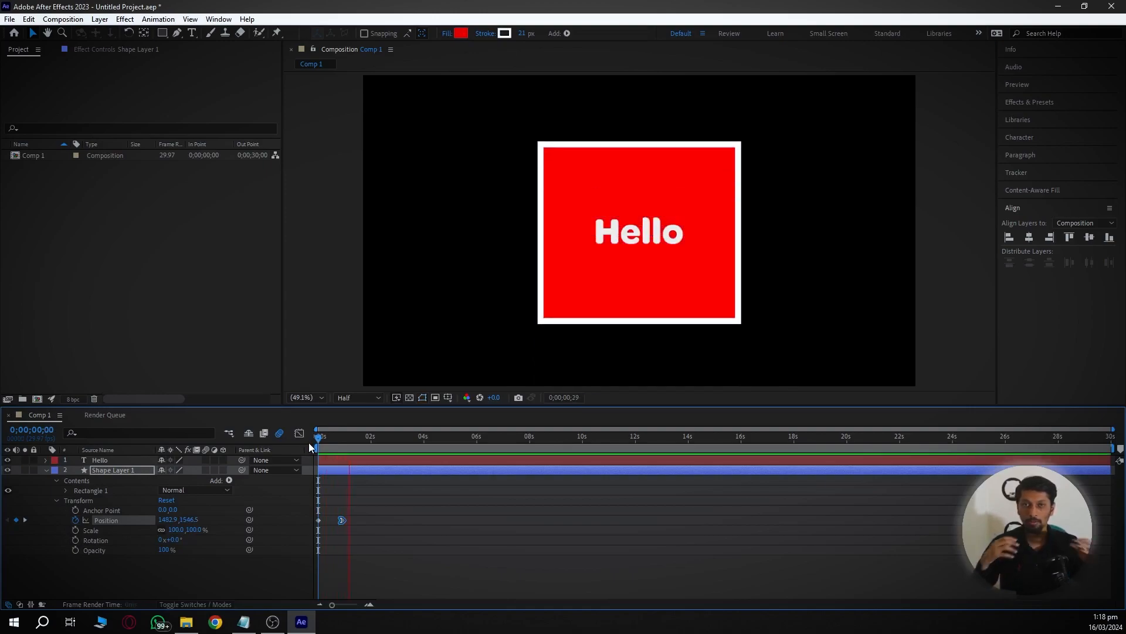
{"action": "key", "text": "space"}
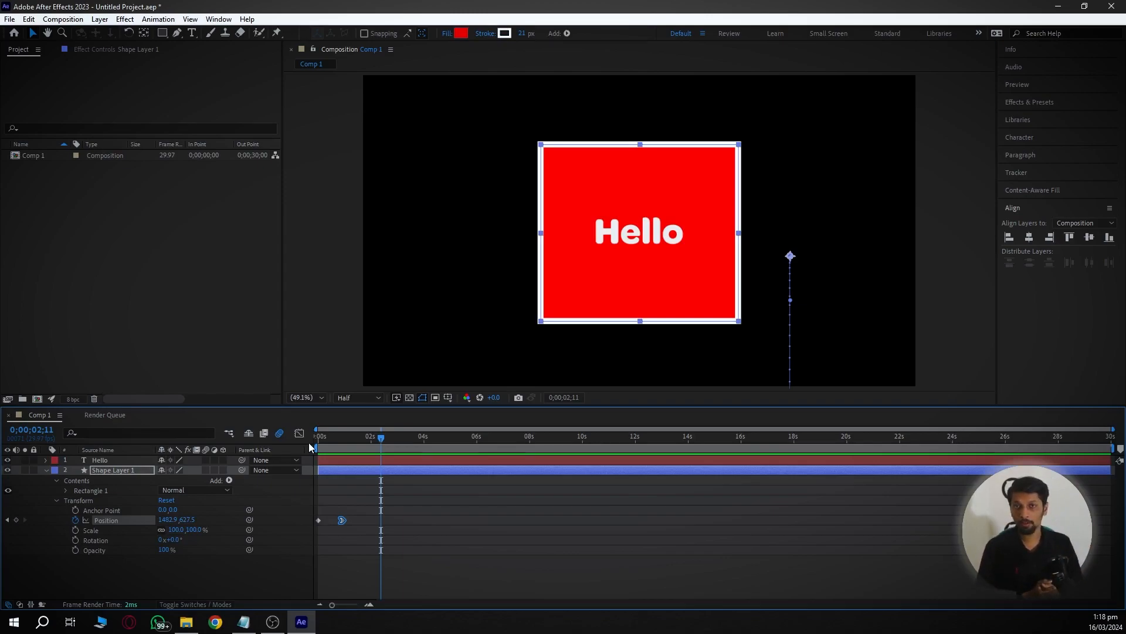
Collapse the shape layer, expand the Hello text layer's Transform properties and select its Scale property.
{"action": "left_click", "coordinate": [46, 470]}
{"action": "left_click", "coordinate": [112, 461]}
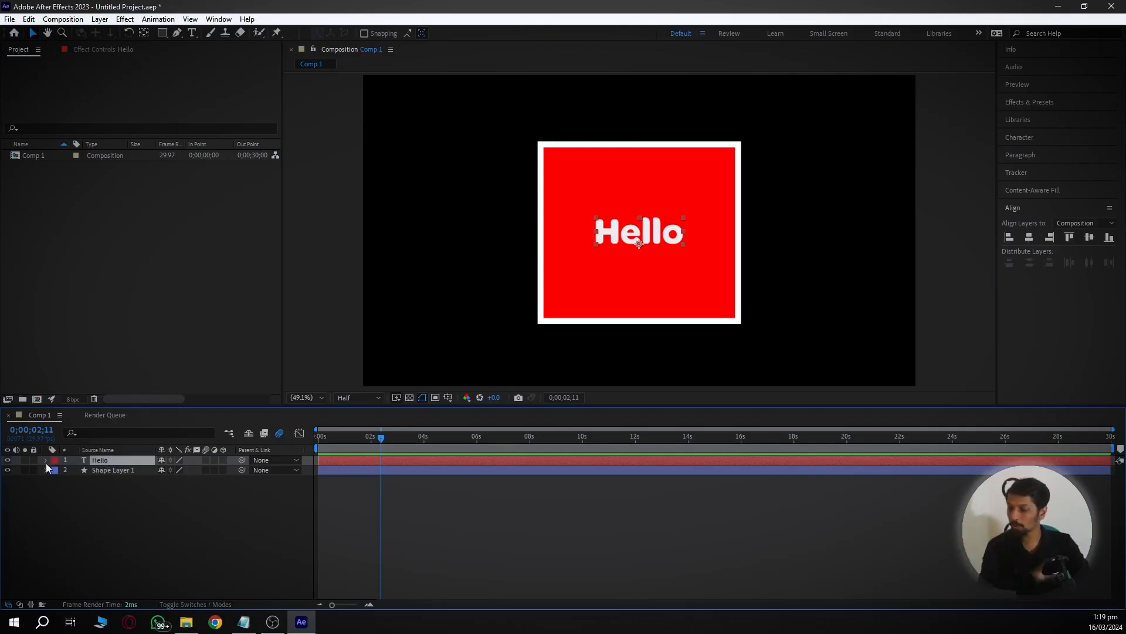
{"action": "left_click", "coordinate": [45, 460]}
{"action": "left_click", "coordinate": [58, 478]}
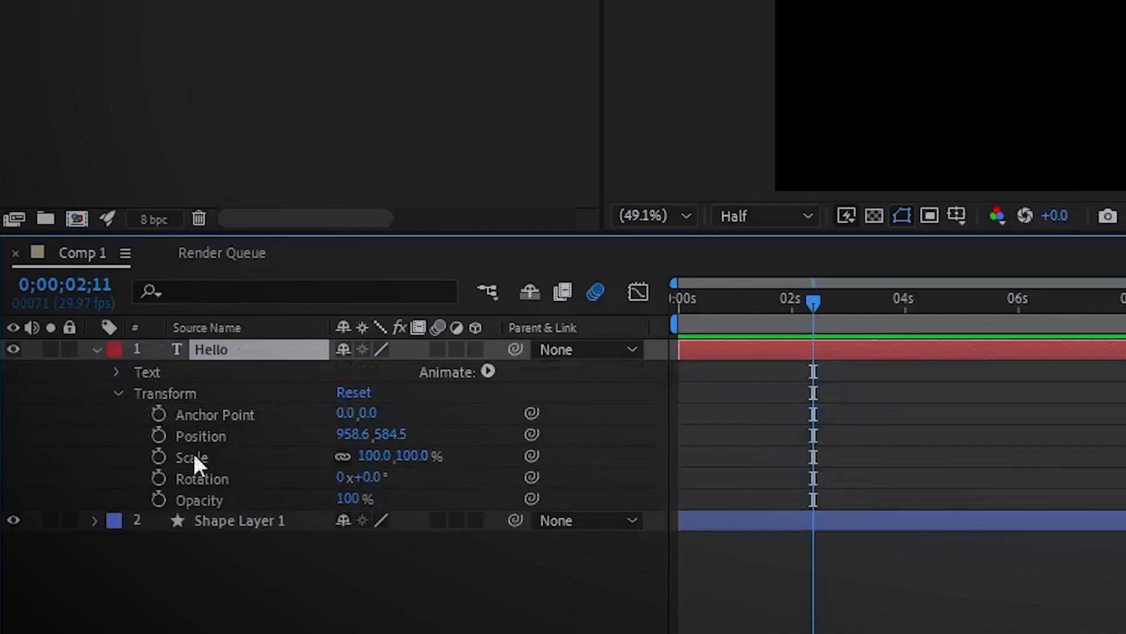
{"action": "left_click", "coordinate": [91, 511]}
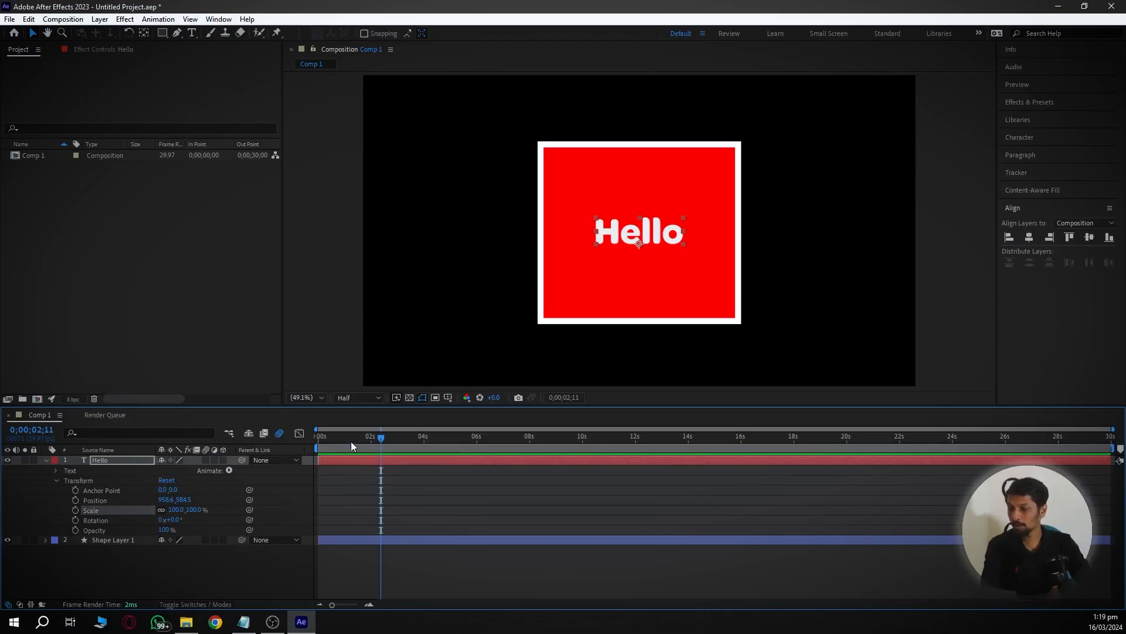
At 0;00;00;00, enable Scale keyframing on the Hello text layer and reduce its scale to 2%.
{"action": "left_click_drag", "start_coordinate": [749, 309], "coordinate": [675, 319]}
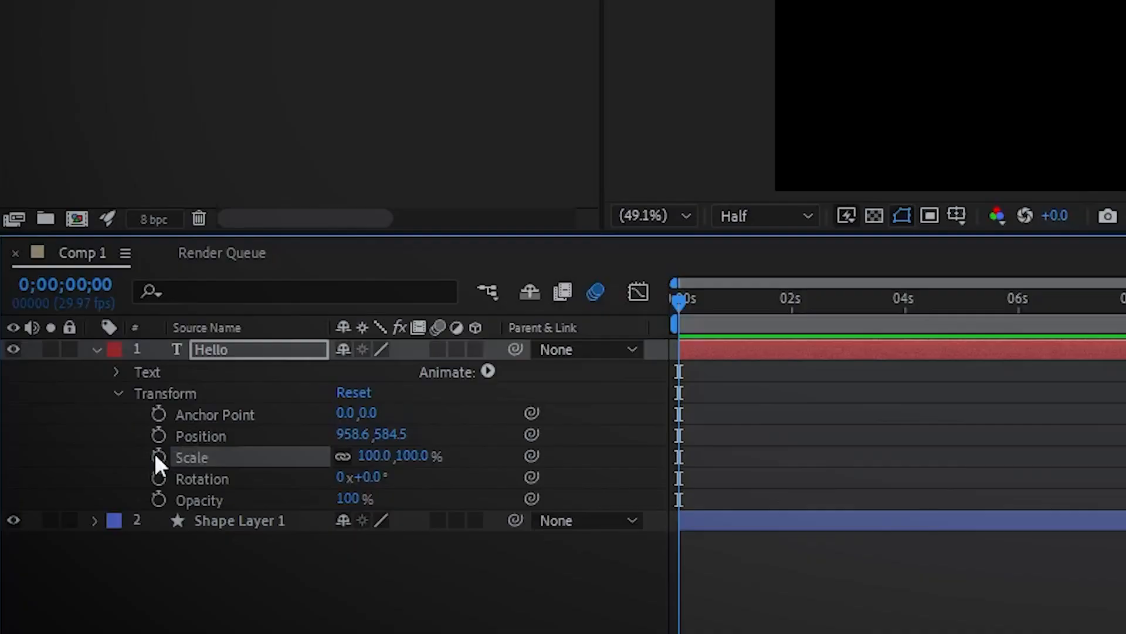
{"action": "left_click", "coordinate": [75, 510]}
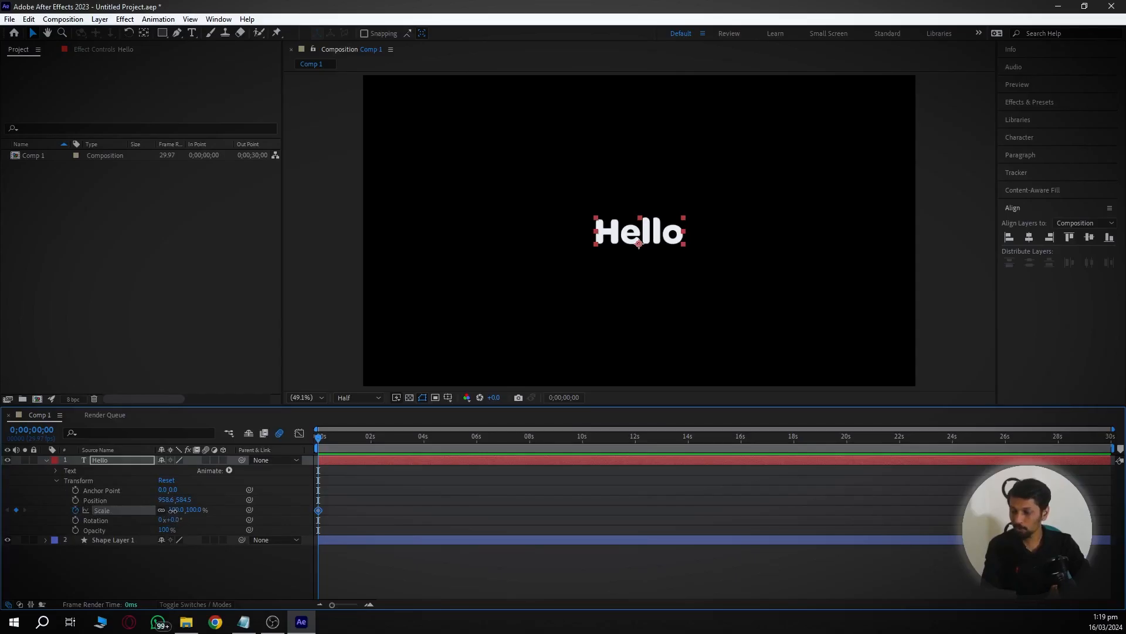
{"action": "left_click_drag", "start_coordinate": [360, 457], "coordinate": [241, 457]}
{"action": "left_click_drag", "start_coordinate": [115, 510], "coordinate": [109, 511]}
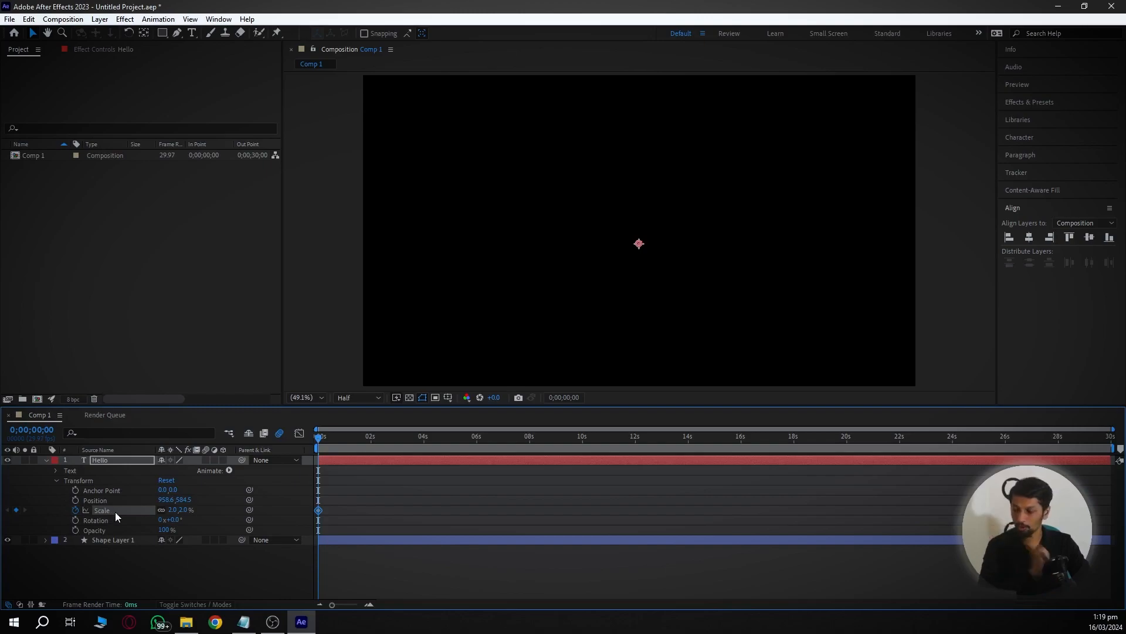
Add a second Scale keyframe holding 2% to the Hello text layer at 0;00;00;29.
{"action": "left_click", "coordinate": [332, 439]}
{"action": "left_click_drag", "start_coordinate": [332, 439], "coordinate": [344, 441]}
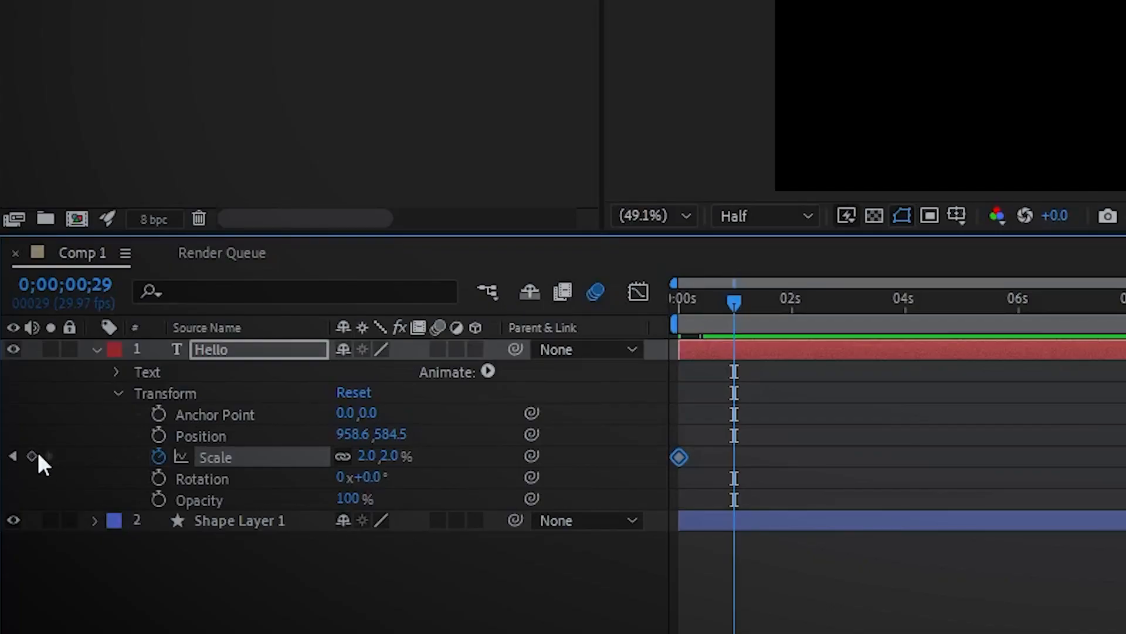
{"action": "left_click", "coordinate": [32, 456]}
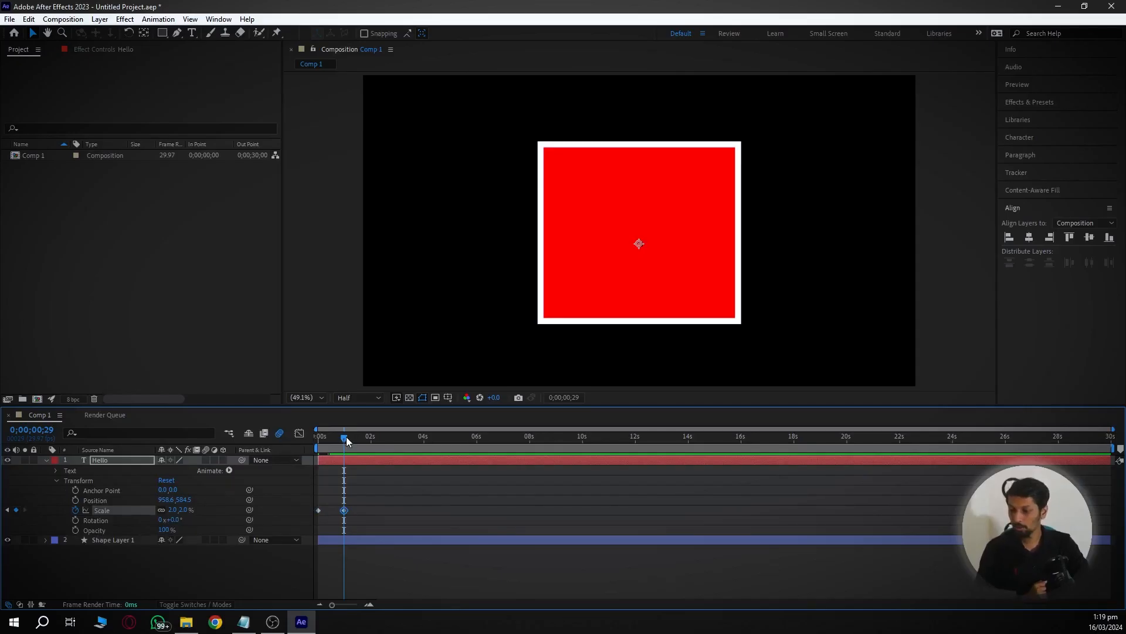
At 0;00;01;29, set the Hello text layer's Scale to 103%.
{"action": "left_click_drag", "start_coordinate": [737, 300], "coordinate": [753, 304]}
{"action": "left_click_drag", "start_coordinate": [353, 439], "coordinate": [371, 441]}
{"action": "left_click_drag", "start_coordinate": [172, 512], "coordinate": [219, 509]}
{"action": "left_click_drag", "start_coordinate": [229, 508], "coordinate": [227, 508]}
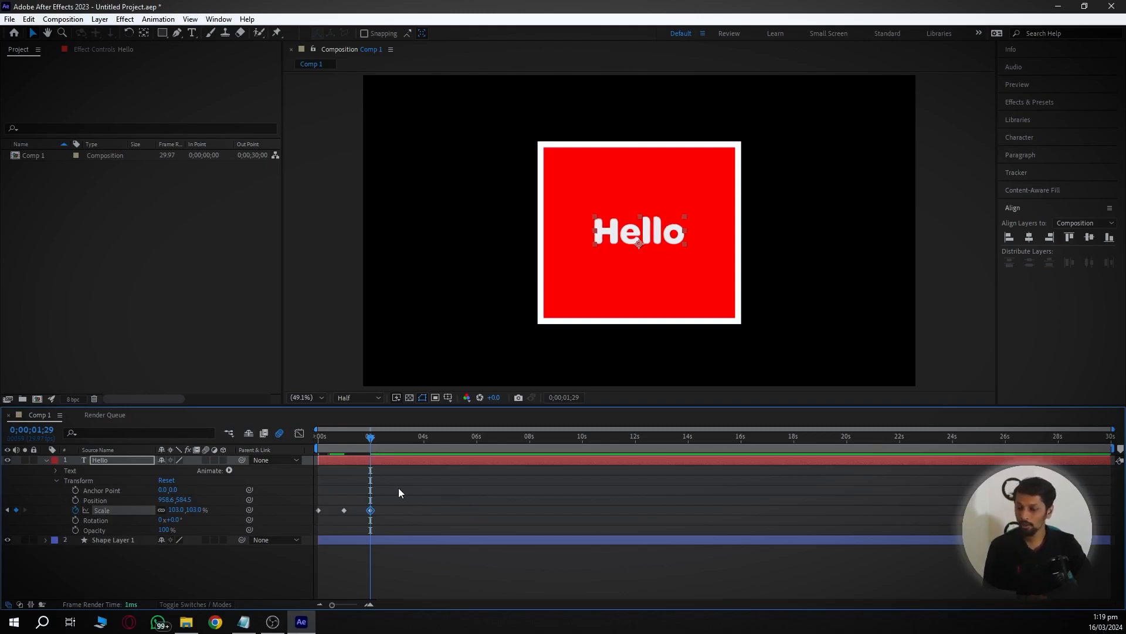
Apply Easy Ease to the Hello text layer's last Scale keyframe.
{"action": "left_click_drag", "start_coordinate": [399, 488], "coordinate": [362, 520]}
{"action": "right_click", "coordinate": [375, 516]}
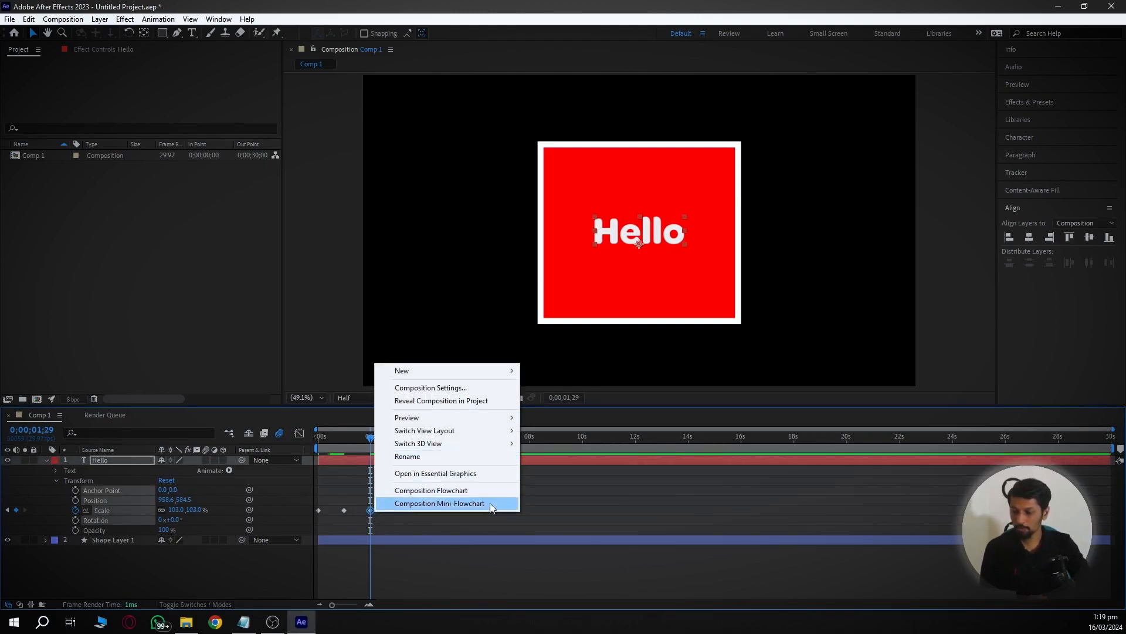
{"action": "left_click", "coordinate": [369, 509]}
{"action": "right_click", "coordinate": [369, 510]}
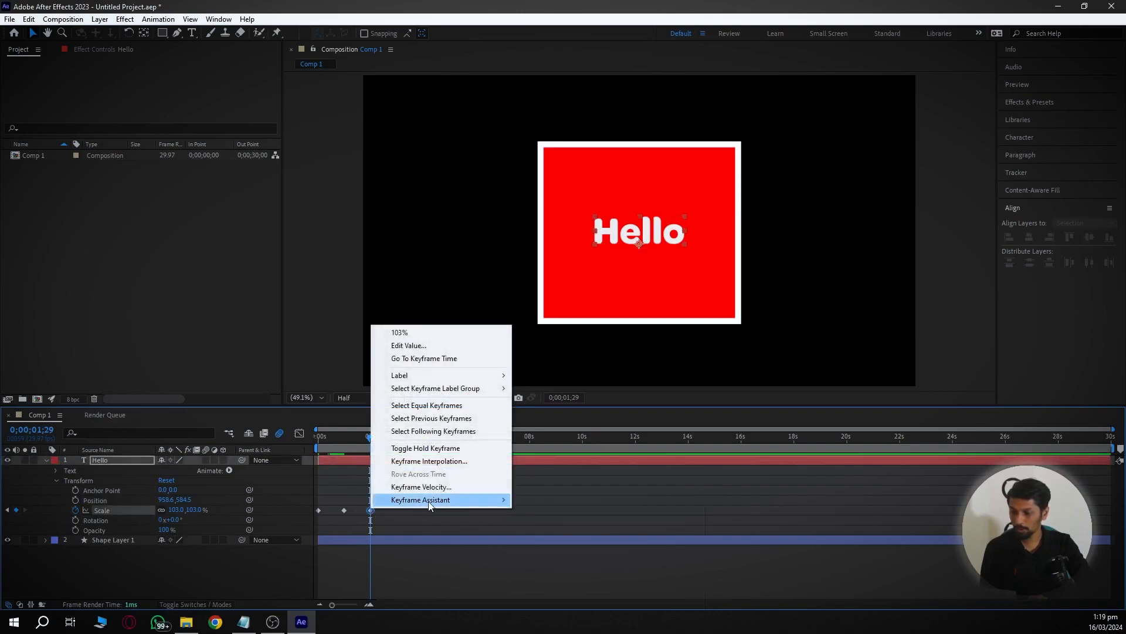
{"action": "mouse_move", "coordinate": [431, 500]}
{"action": "left_click", "coordinate": [553, 539]}
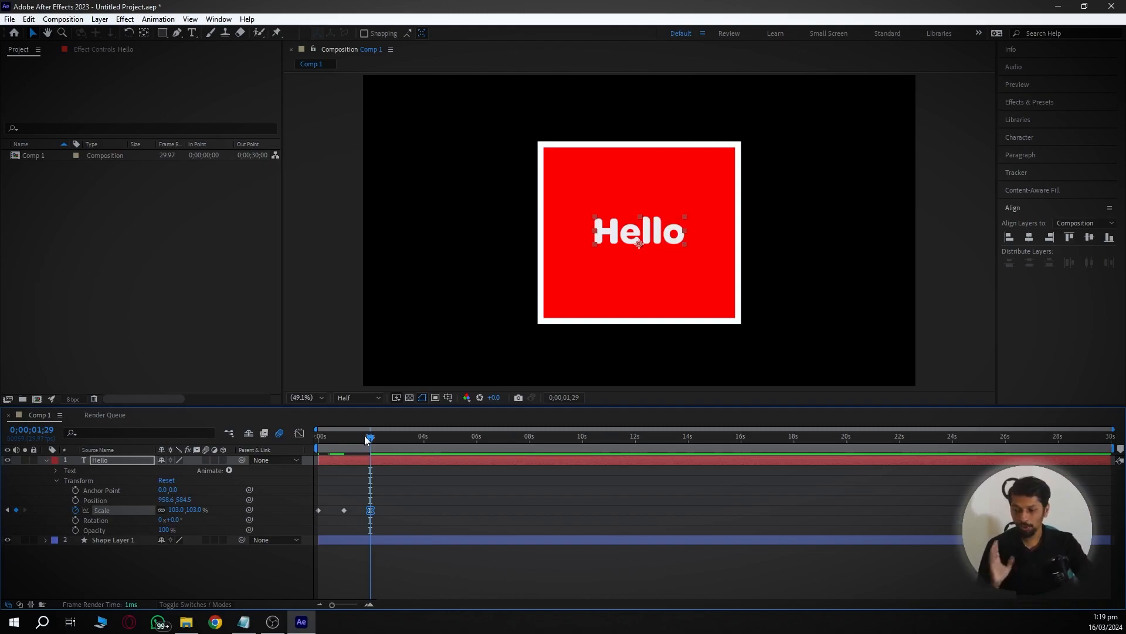
Return to the start of the composition and preview the combined rectangle and text animation.
{"action": "left_click_drag", "start_coordinate": [355, 438], "coordinate": [317, 438]}
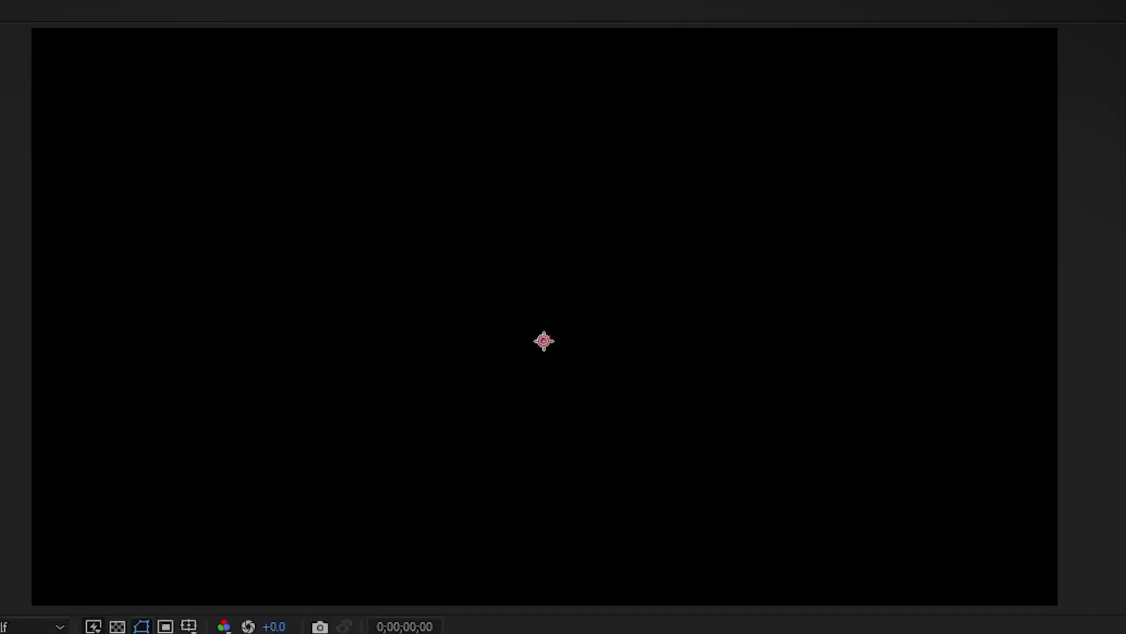
{"action": "key", "text": "space"}
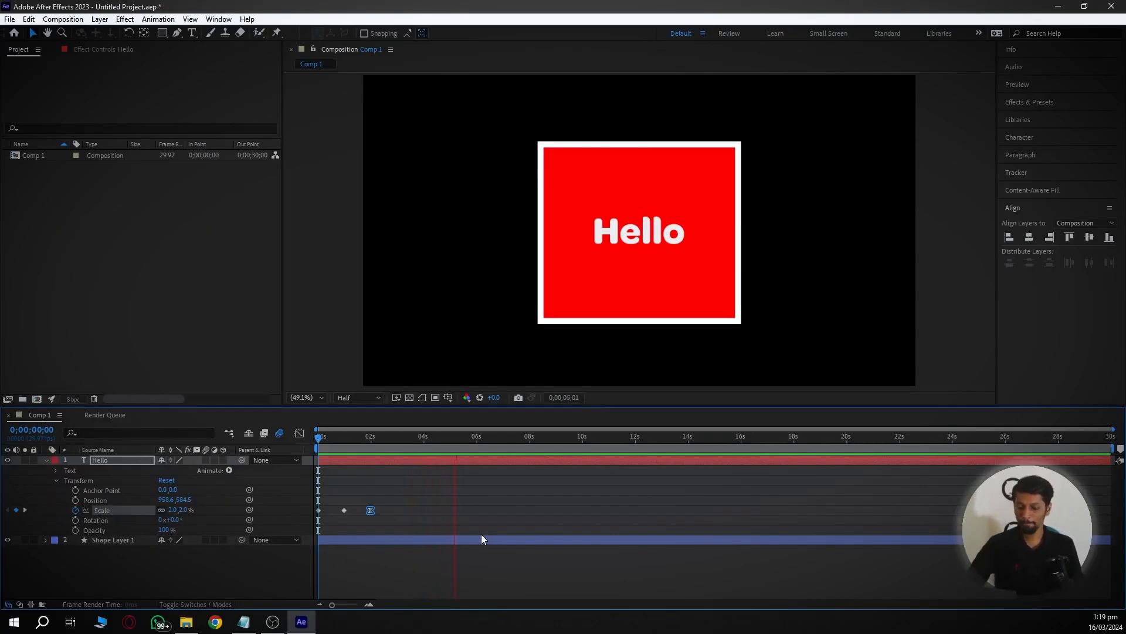
{"action": "key", "text": "space"}
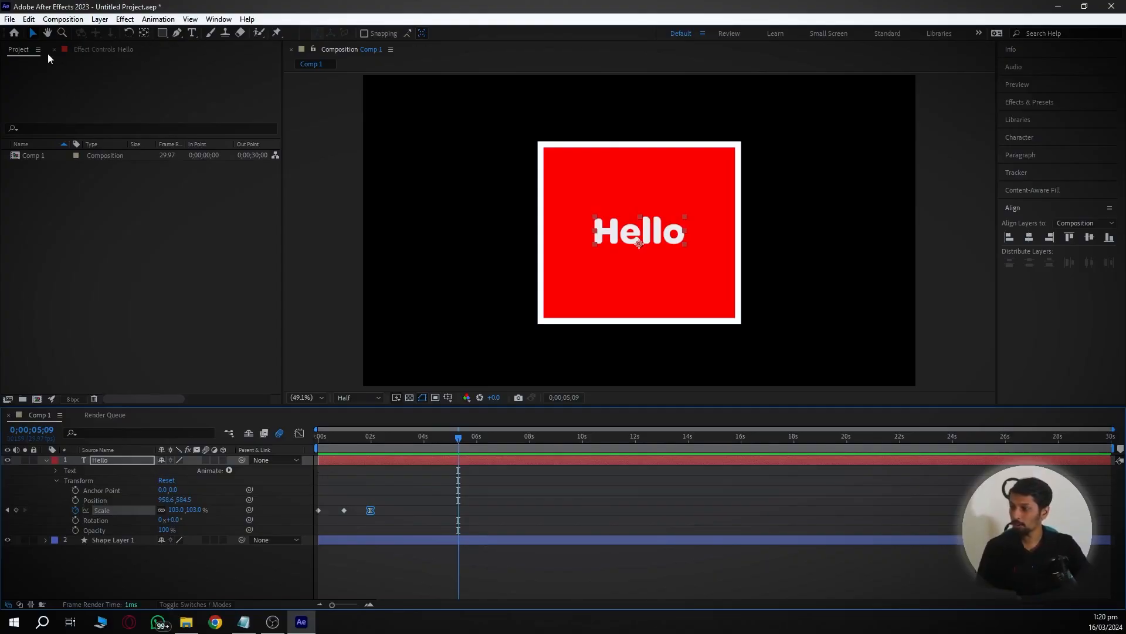
Add Comp 1 to the render queue and choose H.264 (*.mp4) as the output movie's file type.
{"action": "left_click", "coordinate": [62, 19]}
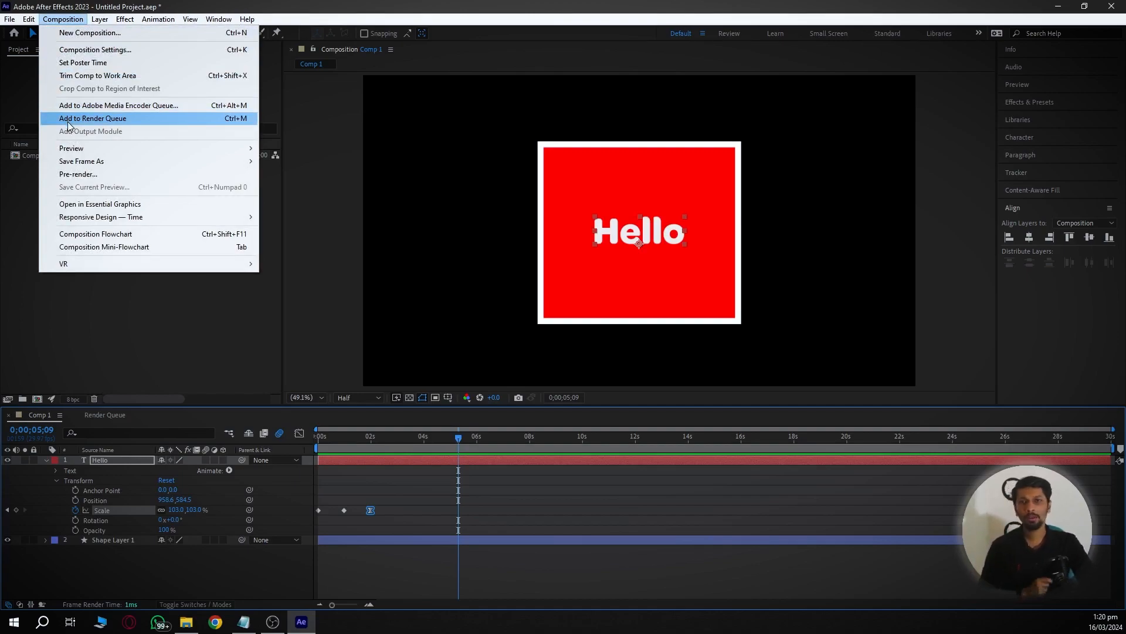
{"action": "left_click", "coordinate": [68, 120]}
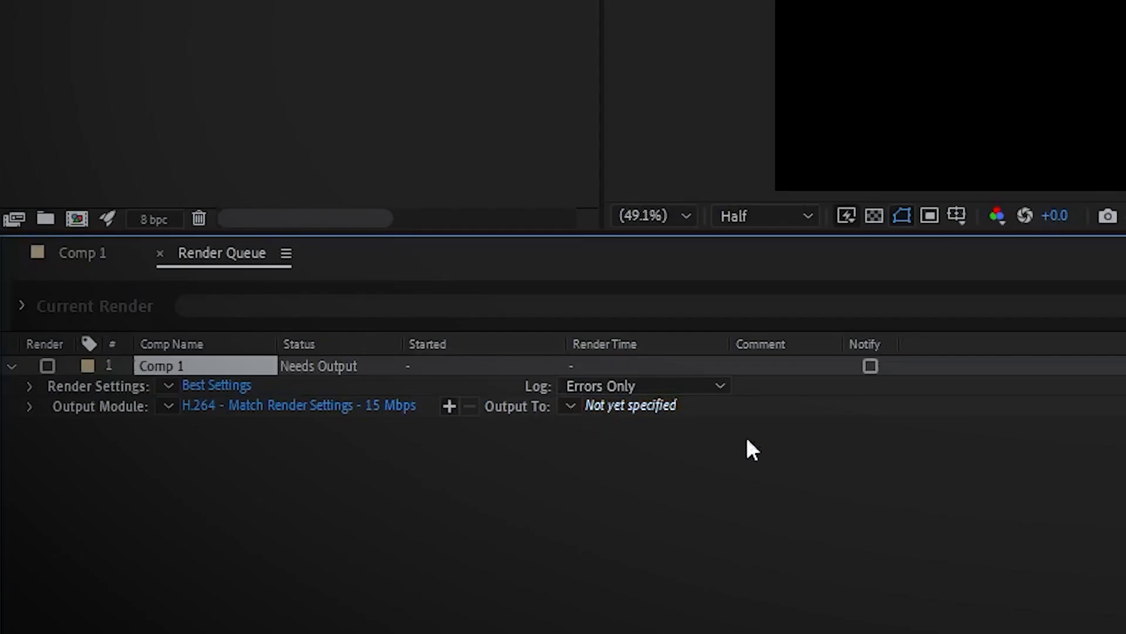
{"action": "left_click", "coordinate": [626, 405]}
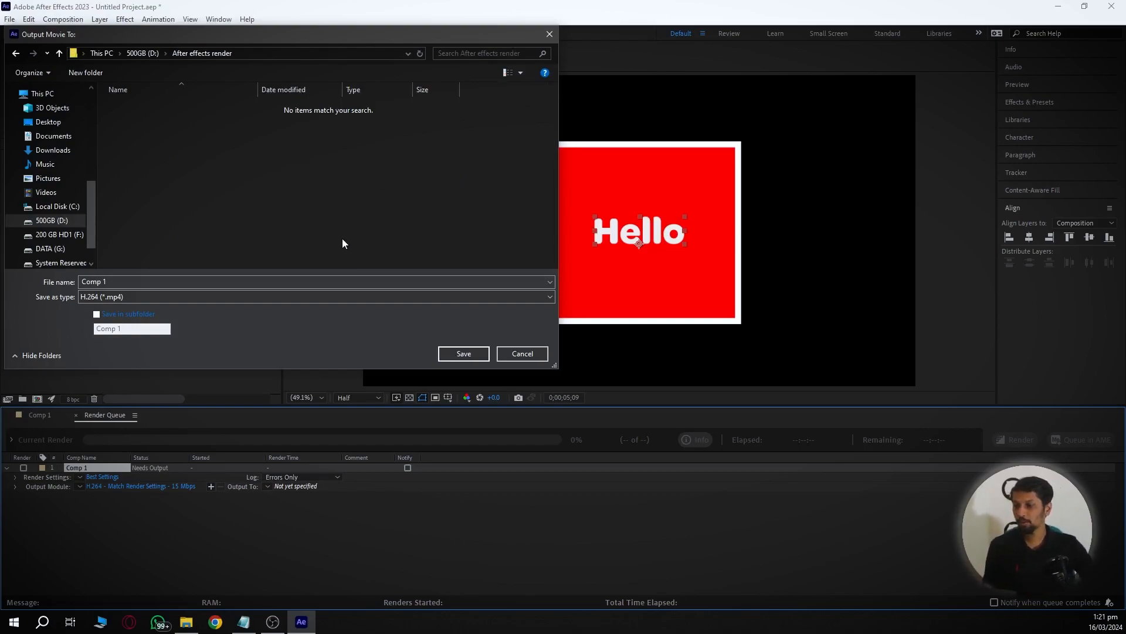
{"action": "left_click", "coordinate": [144, 297]}
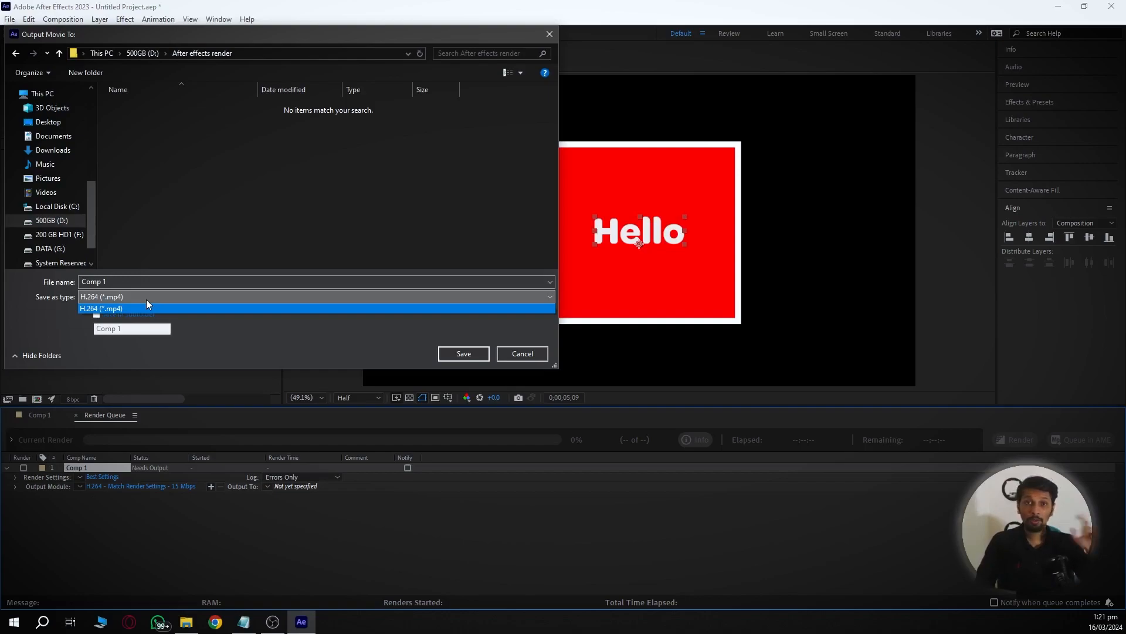
{"action": "left_click", "coordinate": [146, 308]}
Save the output movie as "Red box with hello" in the After effects render folder and start the render.
{"action": "left_click", "coordinate": [134, 281]}
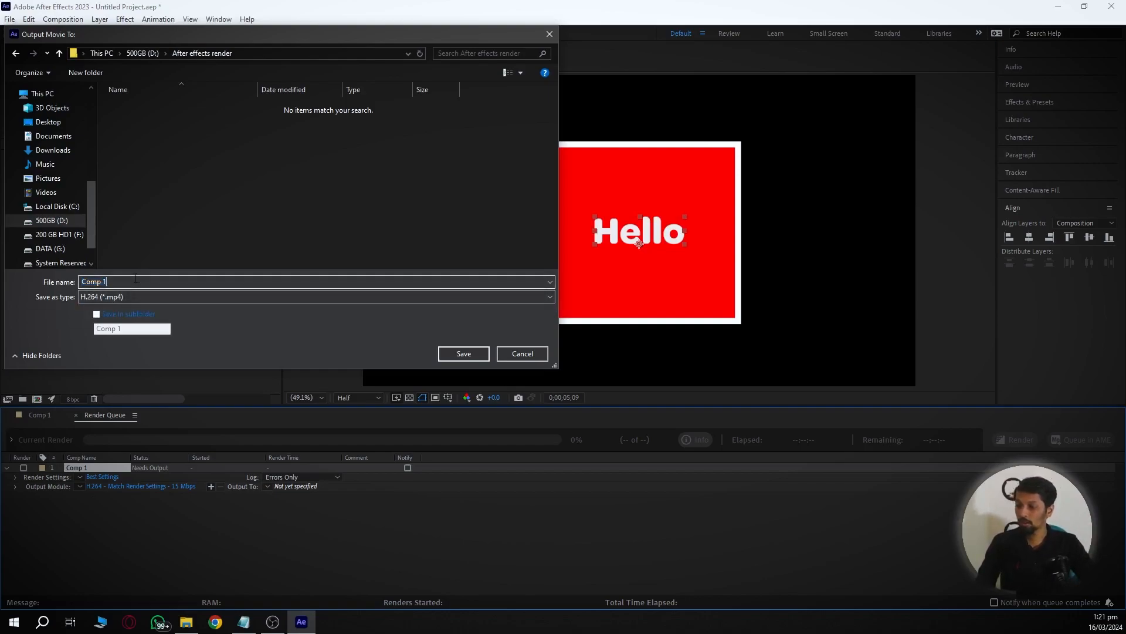
{"action": "key", "text": "BackSpace"}
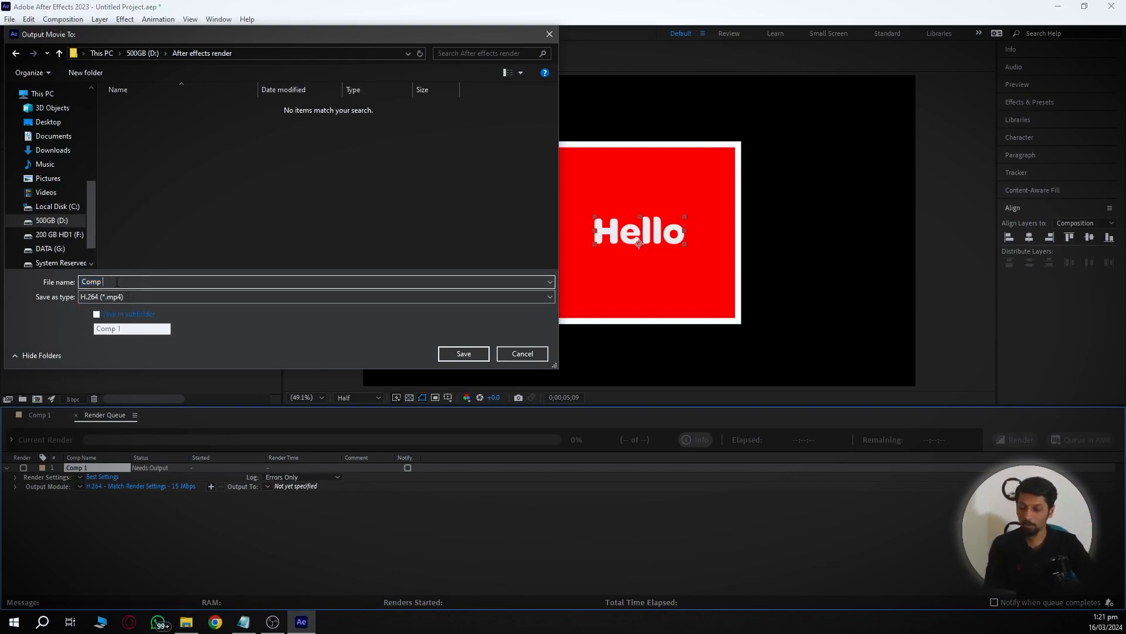
{"action": "double_click", "coordinate": [112, 282]}
{"action": "type", "text": "Red "}
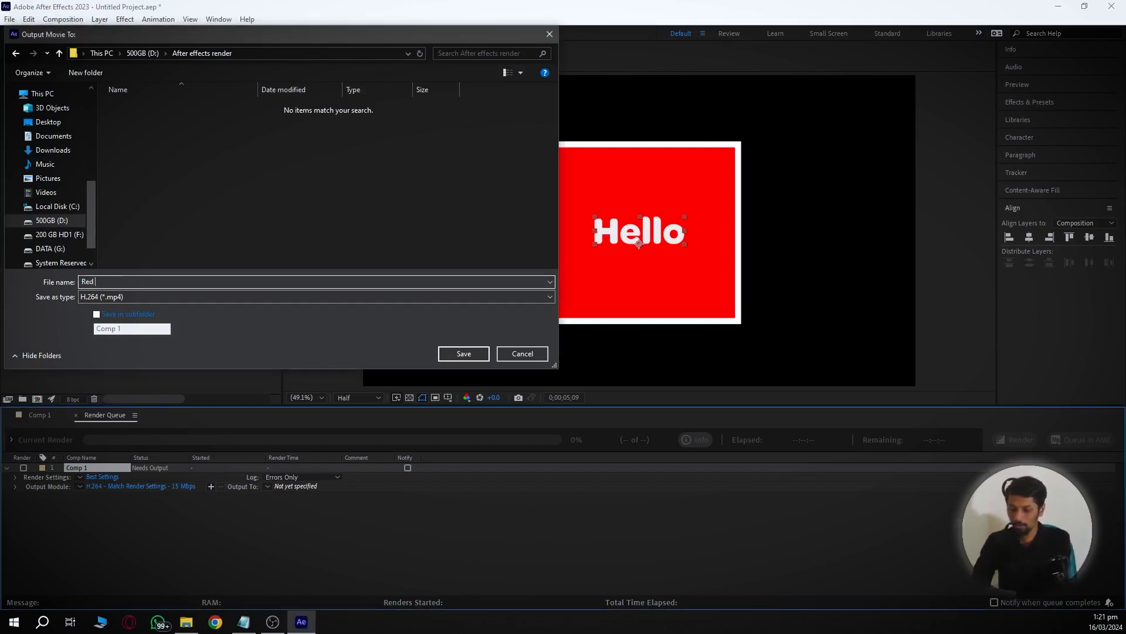
{"action": "type", "text": "box with hello"}
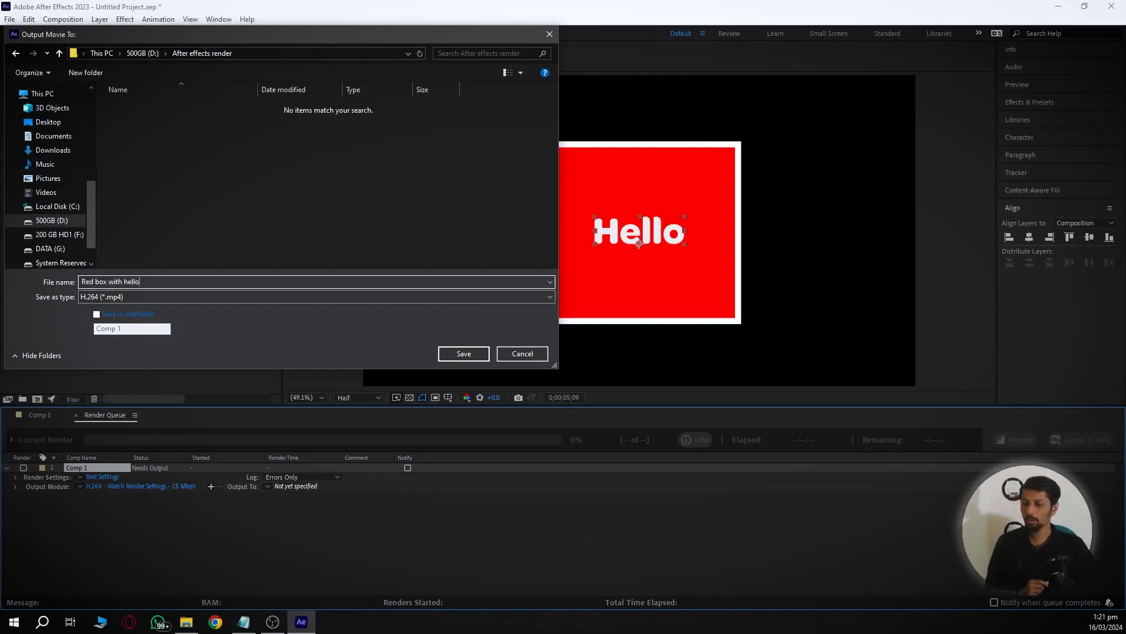
{"action": "left_click", "coordinate": [464, 353]}
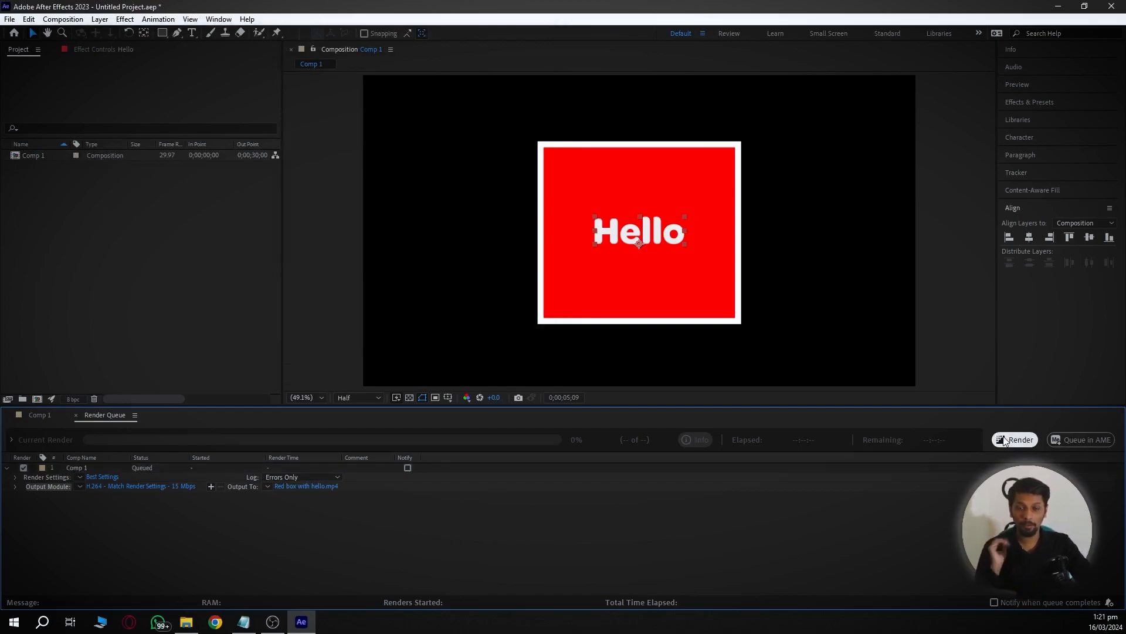
{"action": "left_click", "coordinate": [1005, 440]}
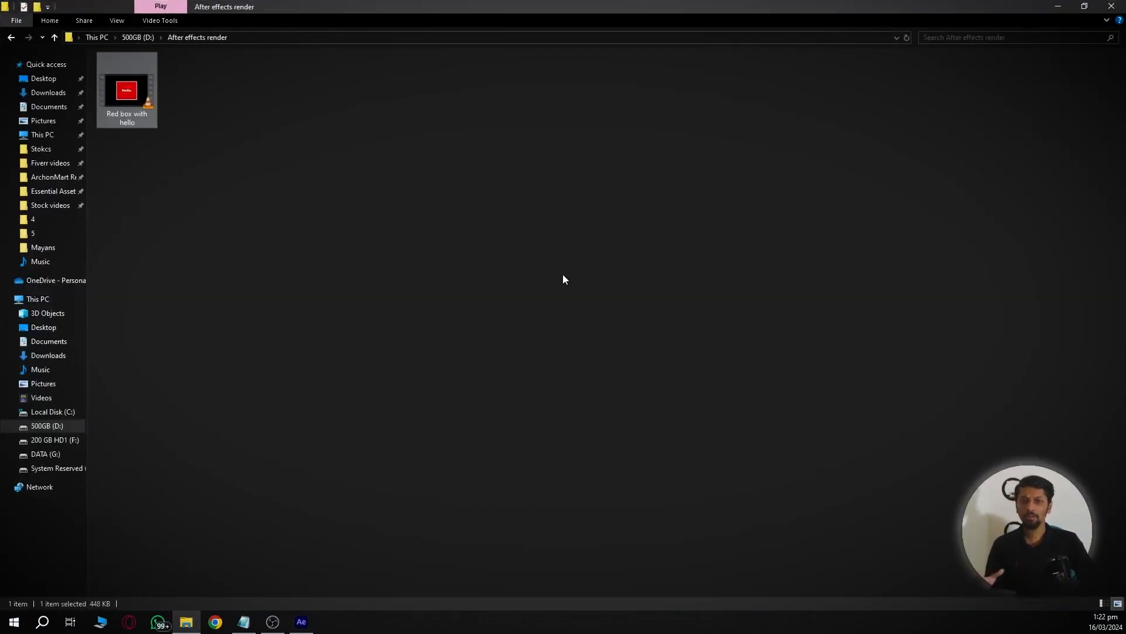
Open the rendered "Red box with hello" video from its folder in VLC media player, watch it and pause playback.
{"action": "left_click", "coordinate": [237, 125]}
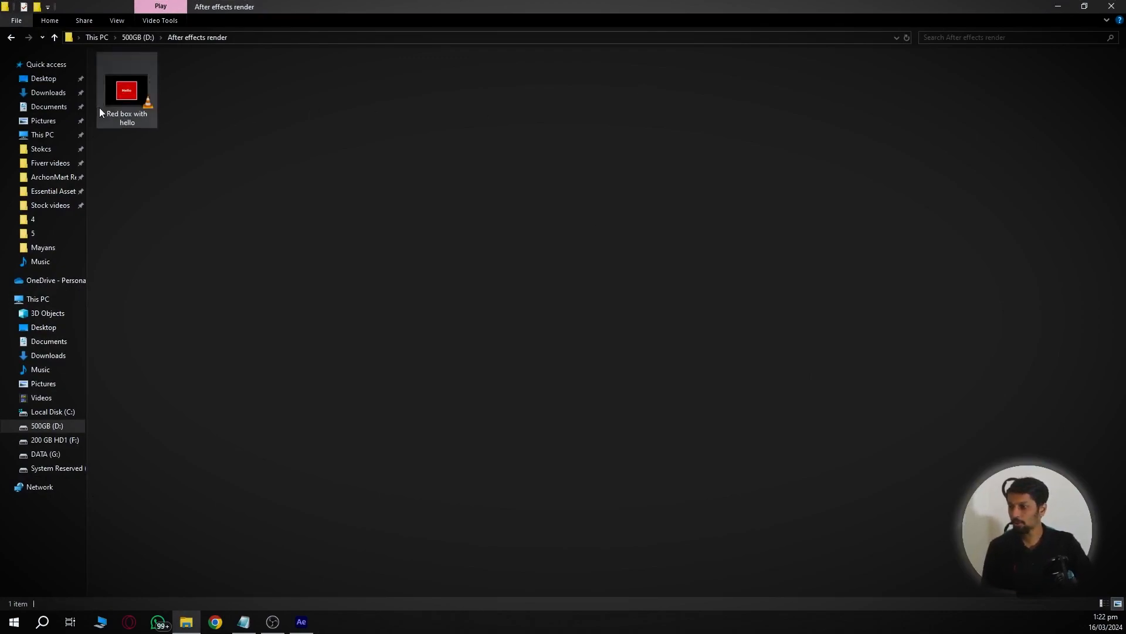
{"action": "double_click", "coordinate": [138, 86]}
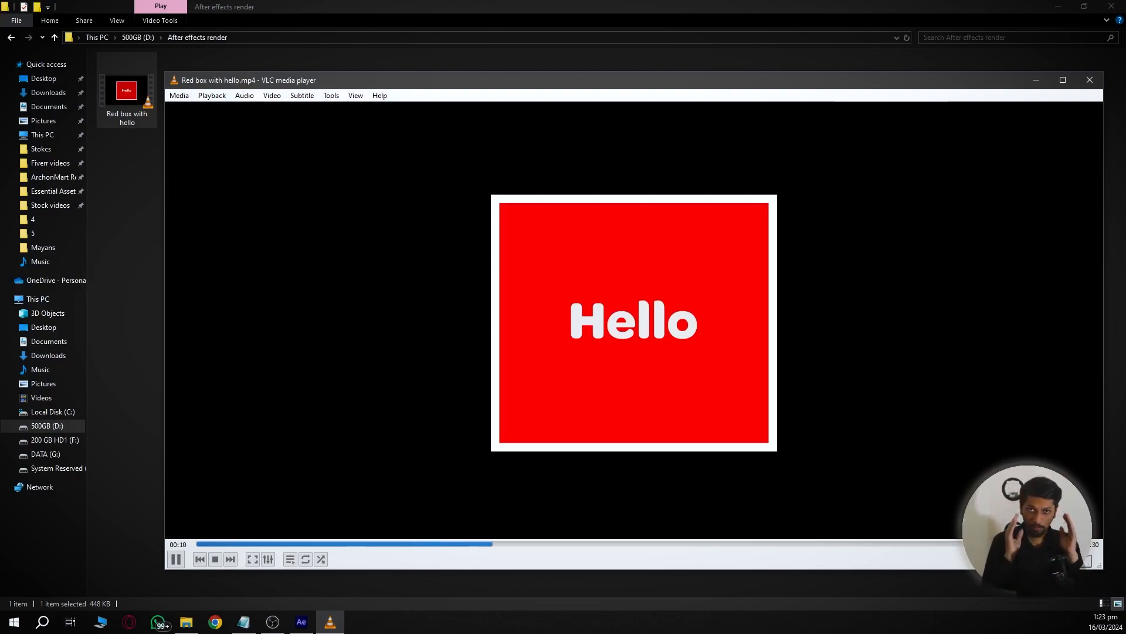
{"action": "key", "text": "space"}
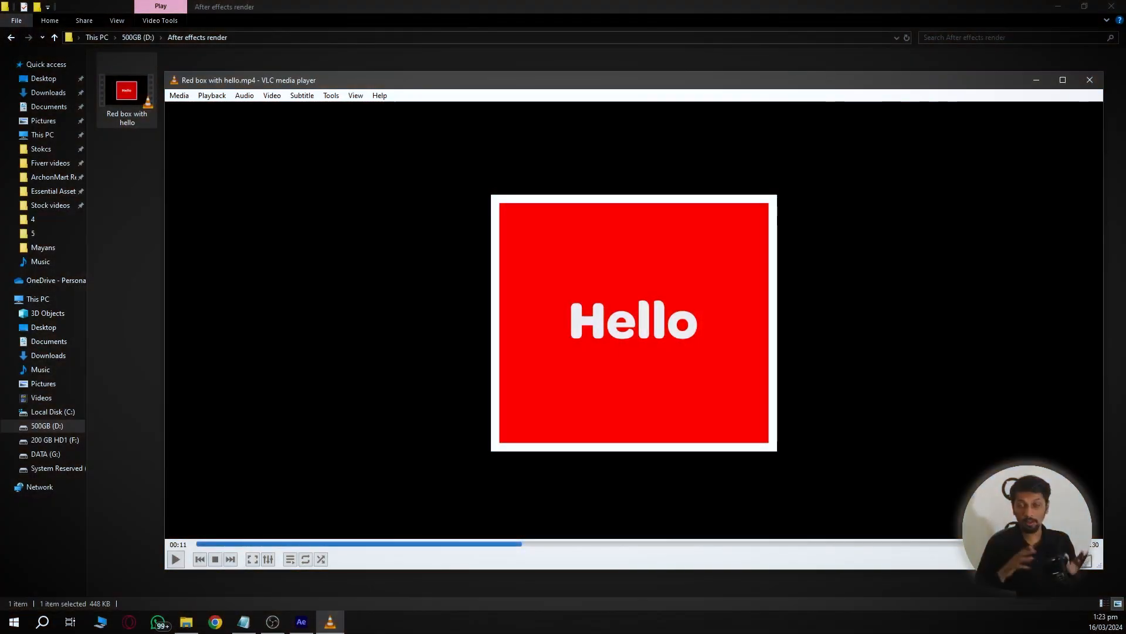